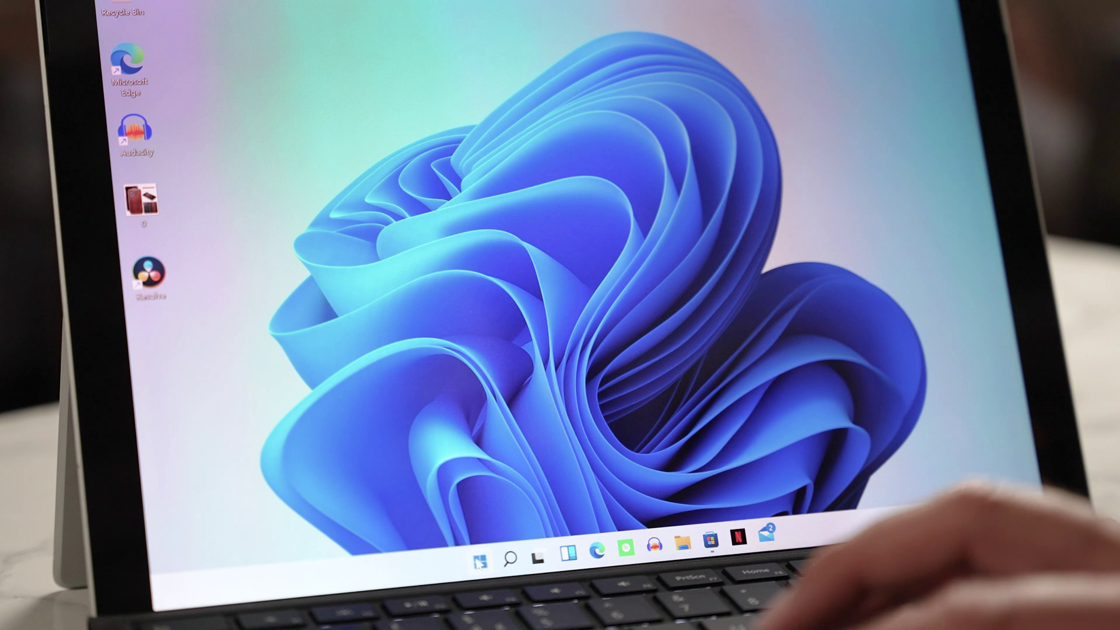
- Open and close the Start menu's pinned and recommended apps panel a few times
{"action": "key", "text": "super"}
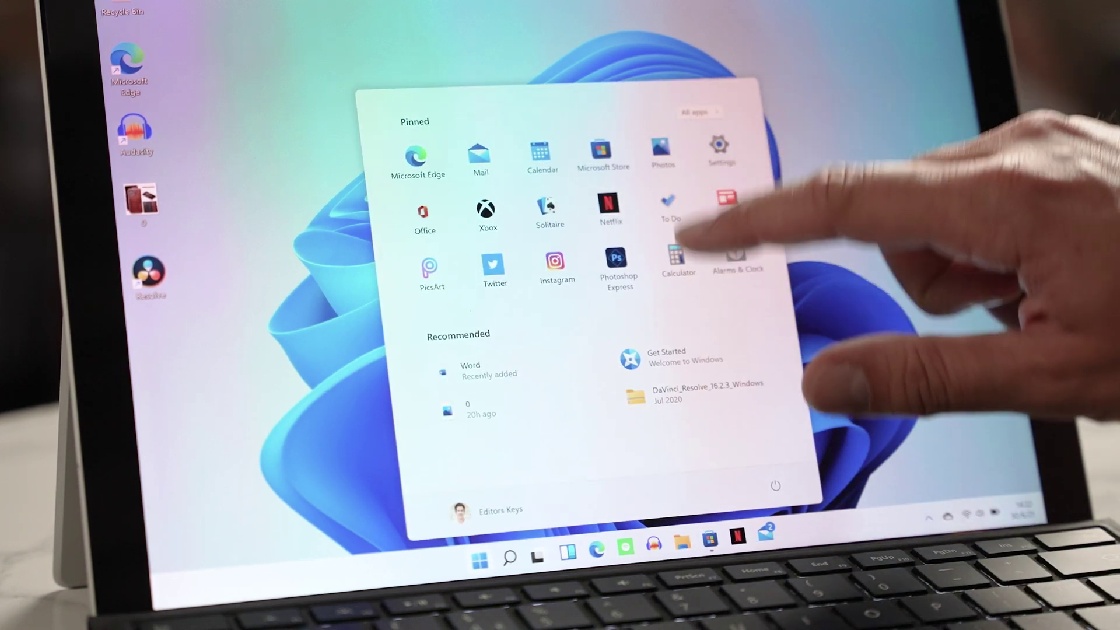
{"action": "scroll", "coordinate": [735, 219], "scroll_direction": "down", "scroll_amount": 3}
{"action": "scroll", "coordinate": [735, 263], "scroll_direction": "up", "scroll_amount": 3}
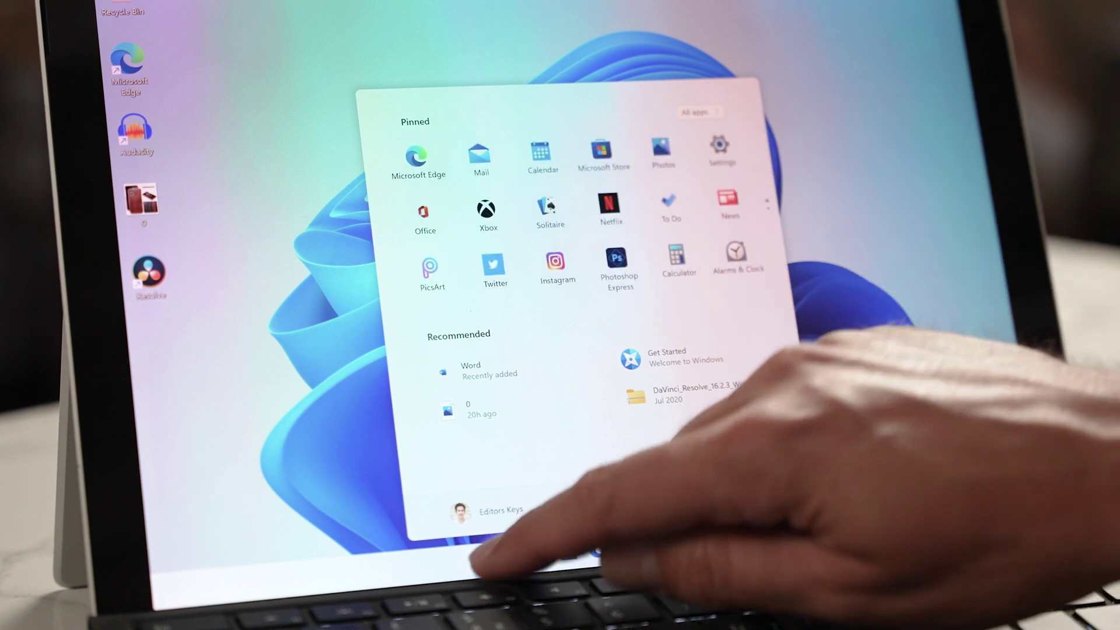
{"action": "key", "text": "super"}
{"action": "left_click", "coordinate": [482, 560]}
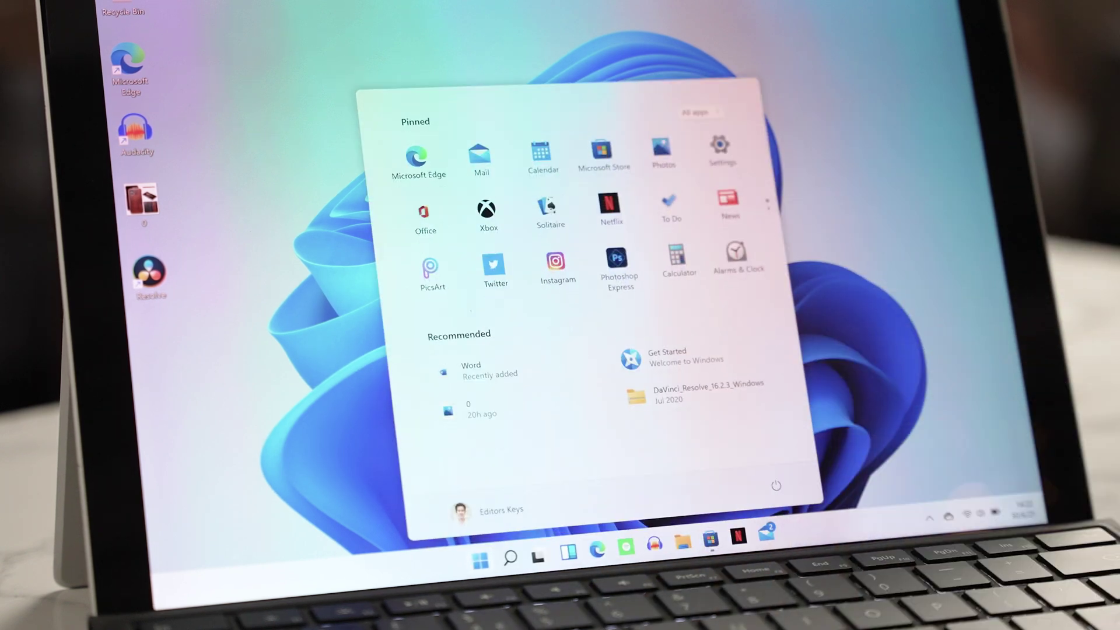
{"action": "left_click", "coordinate": [482, 560]}
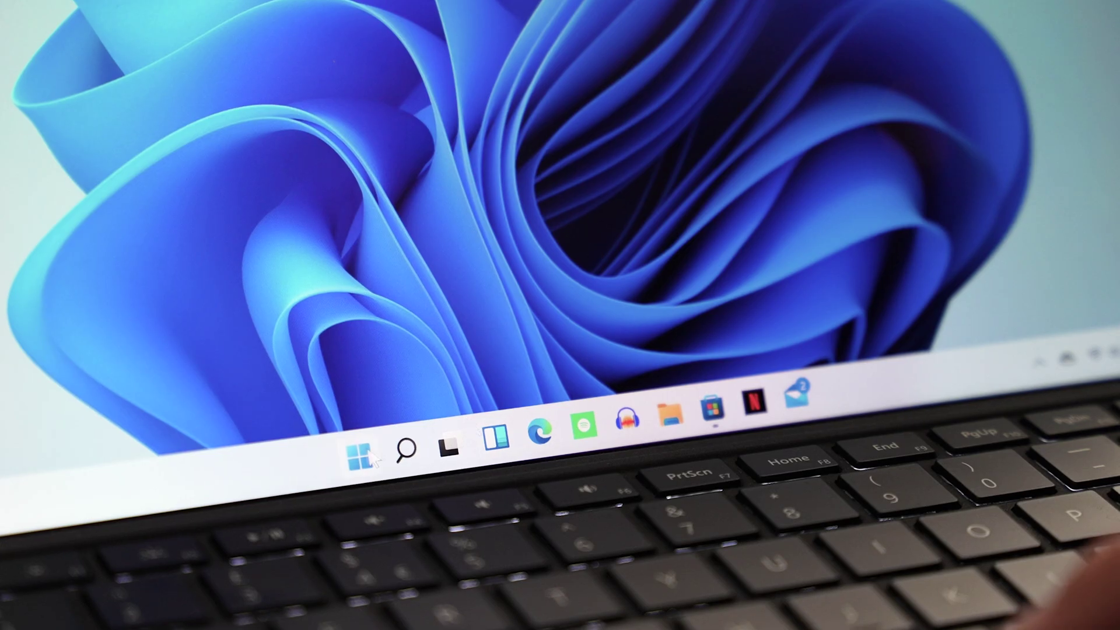
- Toggle the Widgets, Task View and Search panels, then show Start's full app list
{"action": "left_click", "coordinate": [496, 438]}
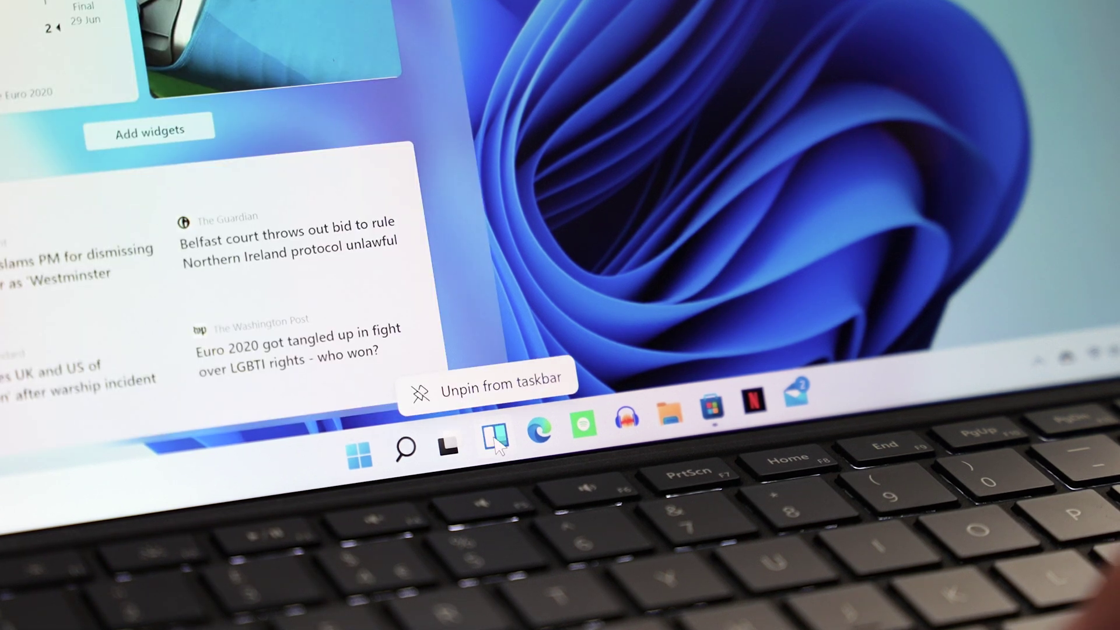
{"action": "left_click", "coordinate": [496, 440]}
{"action": "left_click", "coordinate": [450, 448]}
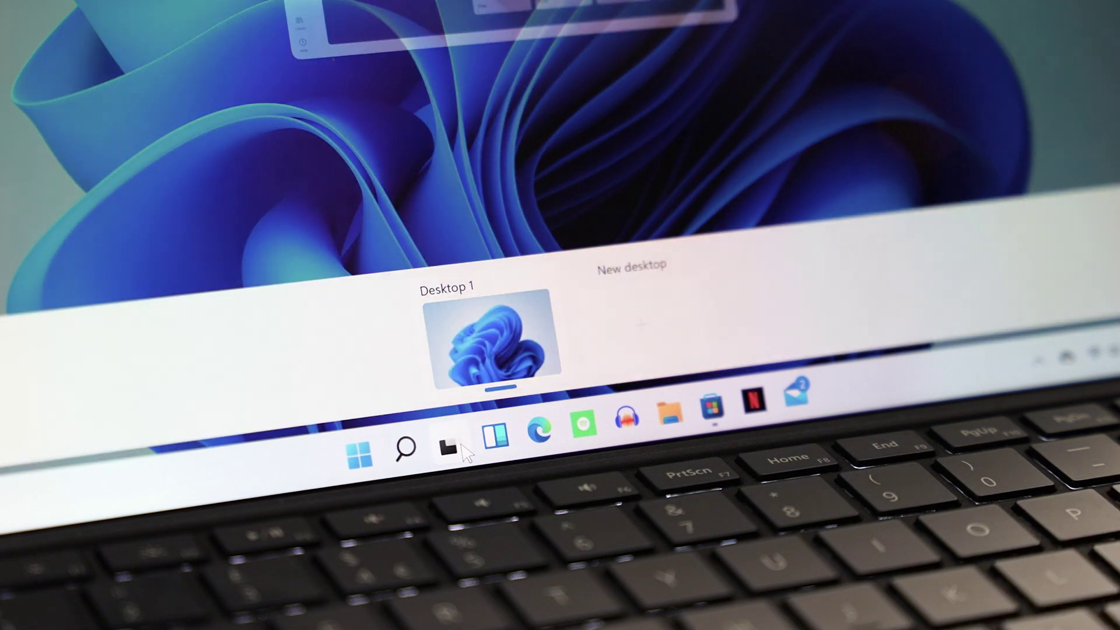
{"action": "left_click", "coordinate": [450, 447]}
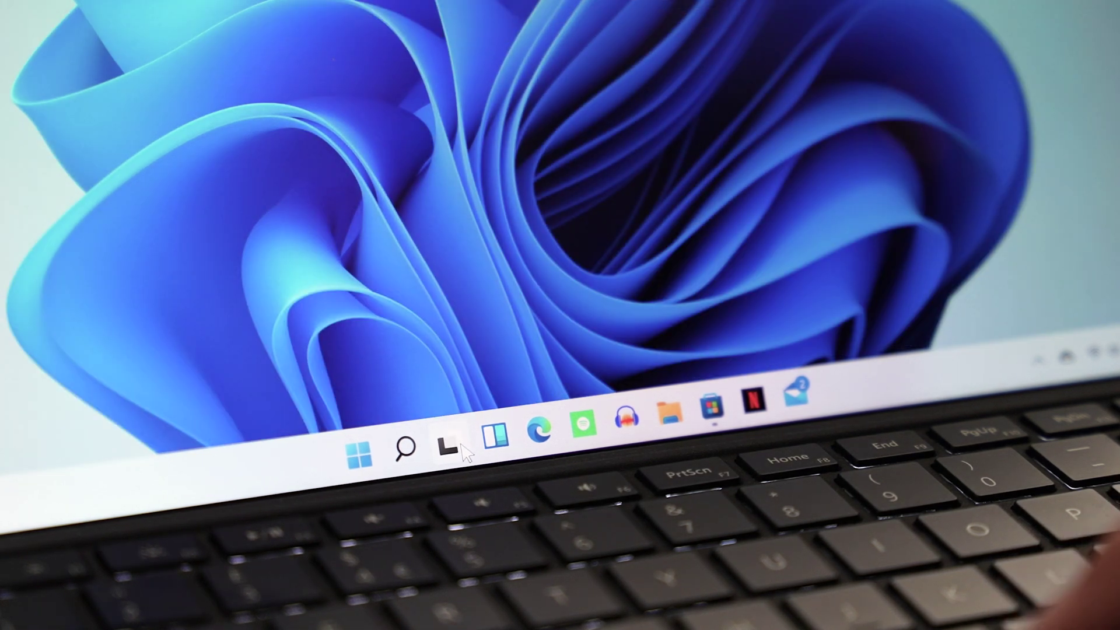
{"action": "left_click", "coordinate": [405, 449]}
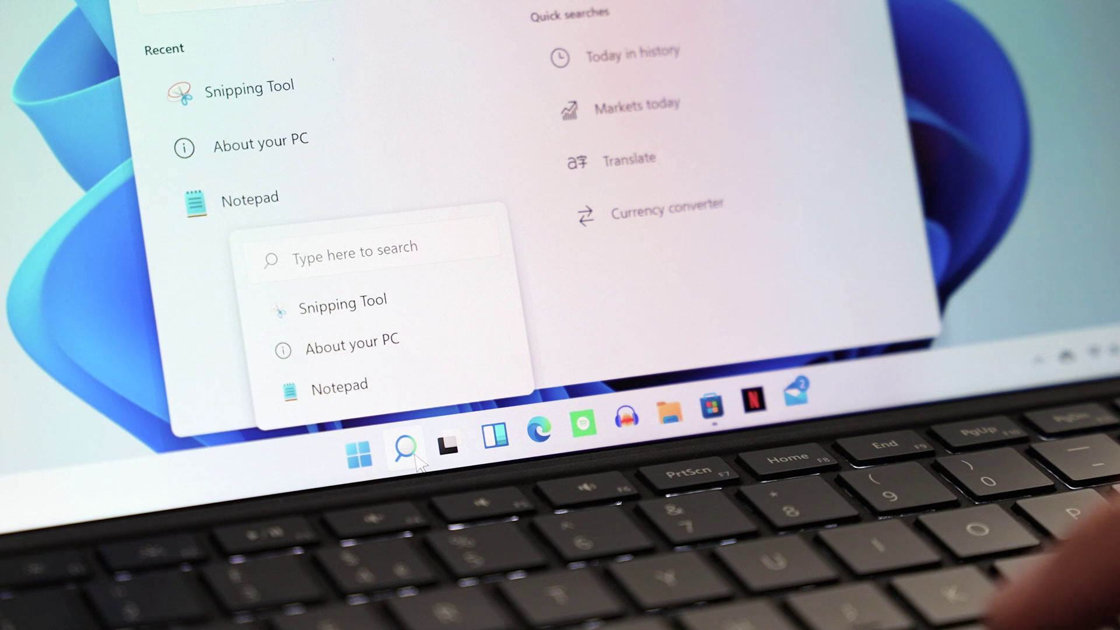
{"action": "left_click", "coordinate": [405, 448]}
{"action": "left_click", "coordinate": [359, 454]}
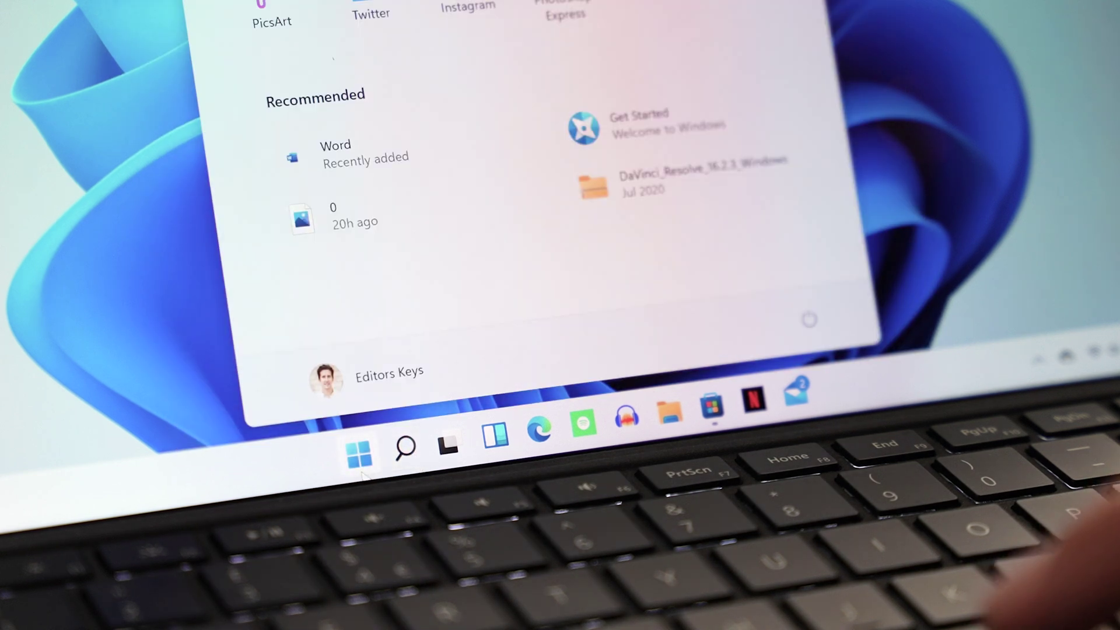
{"action": "key", "text": "Tab"}
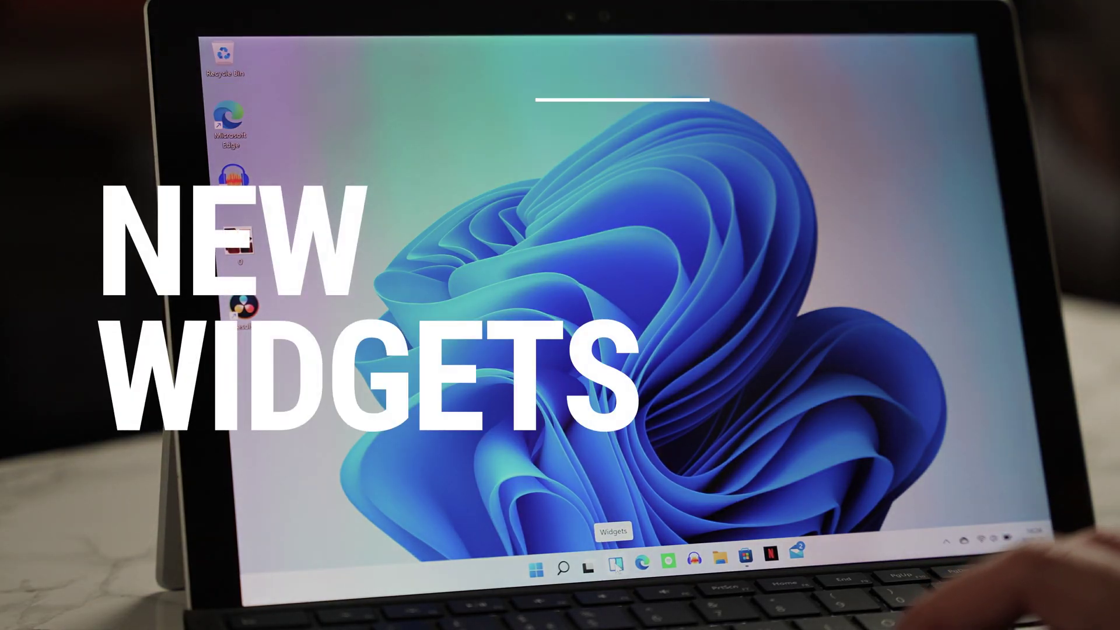
- Open, dismiss and slide in the Widgets panel, finally closing it with Win+W
{"action": "left_click", "coordinate": [615, 564]}
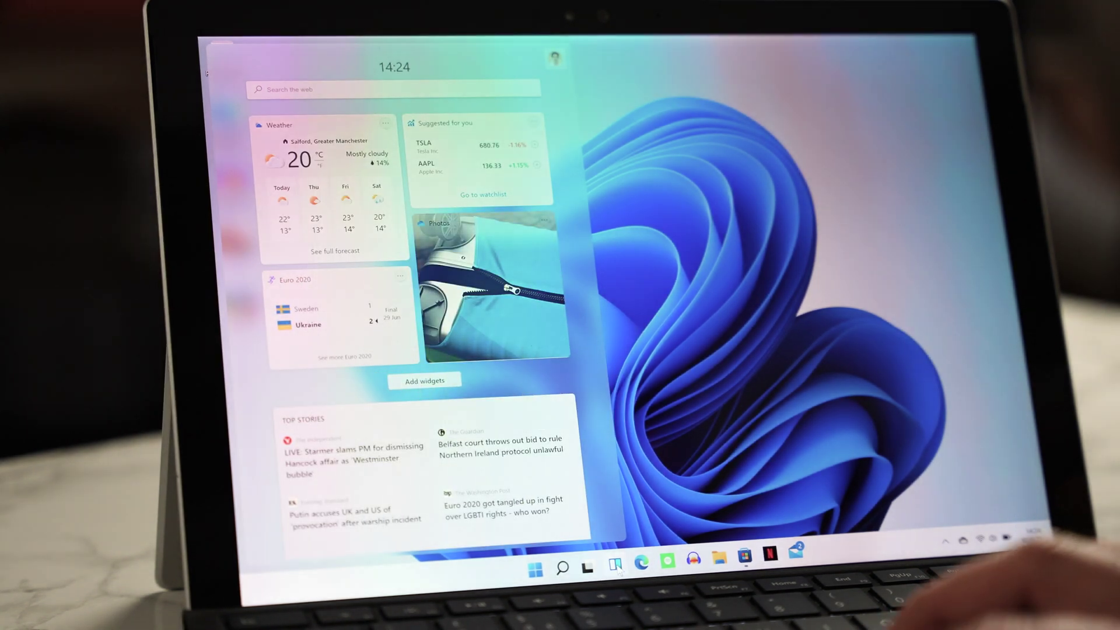
{"action": "left_click", "coordinate": [674, 477]}
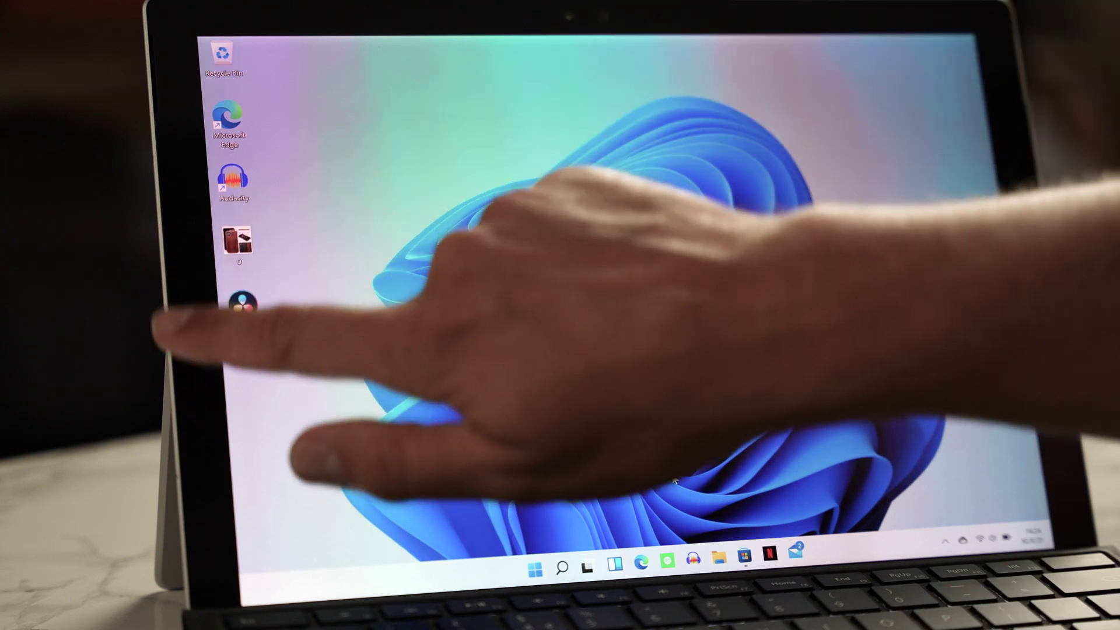
{"action": "left_click_drag", "start_coordinate": [204, 324], "coordinate": [491, 333]}
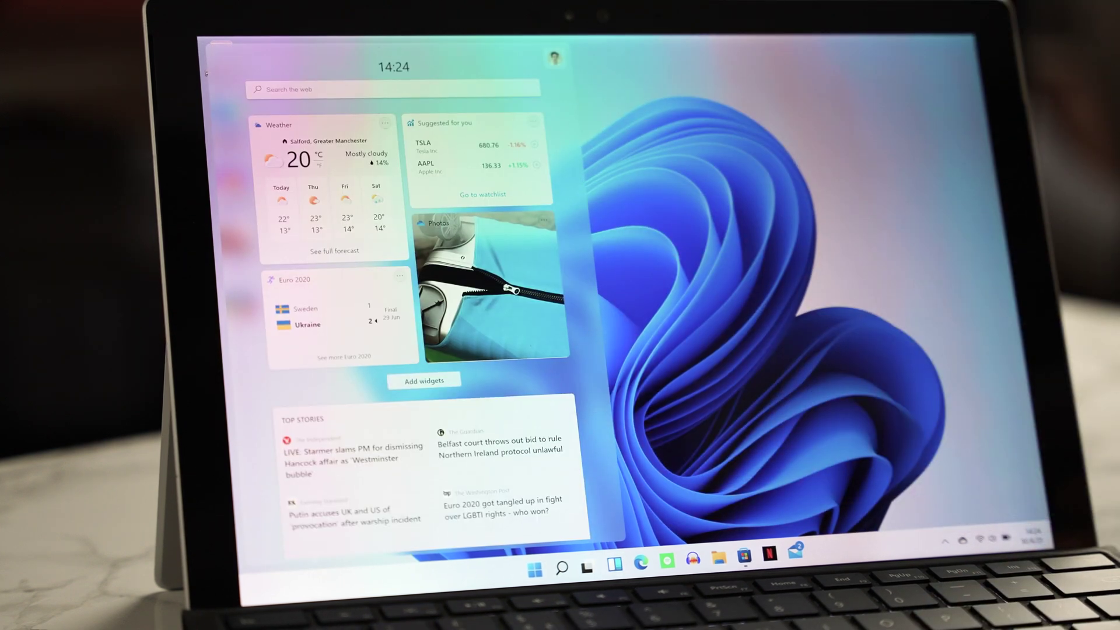
{"action": "left_click", "coordinate": [665, 341]}
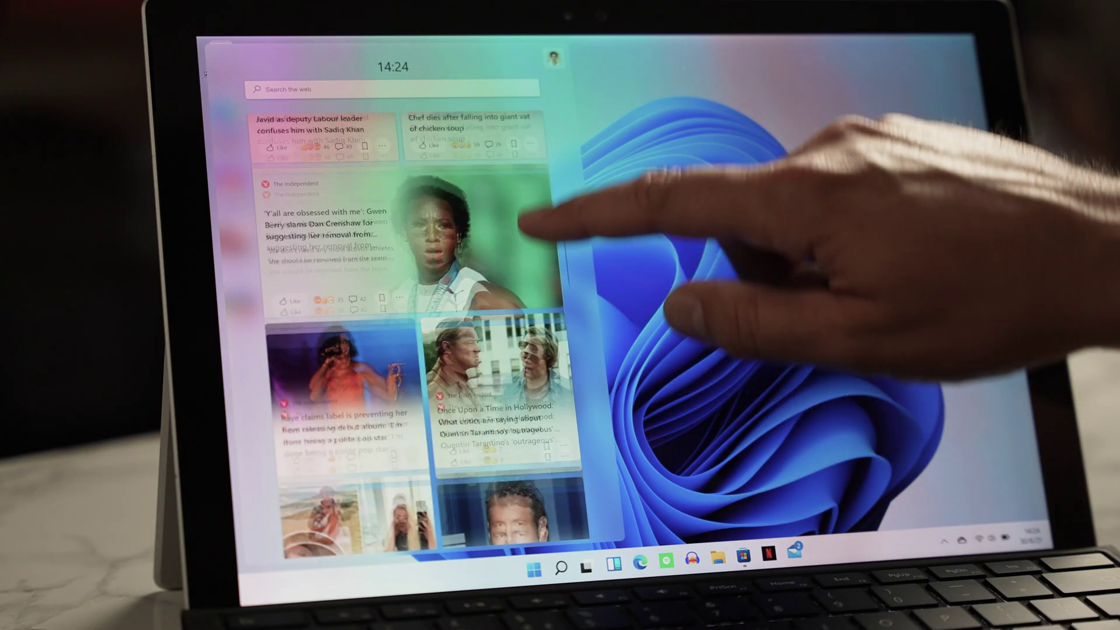
{"action": "scroll", "coordinate": [412, 307], "scroll_direction": "down", "scroll_amount": 5}
{"action": "scroll", "coordinate": [412, 307], "scroll_direction": "up", "scroll_amount": 5}
{"action": "scroll", "coordinate": [412, 306], "scroll_direction": "up", "scroll_amount": 5}
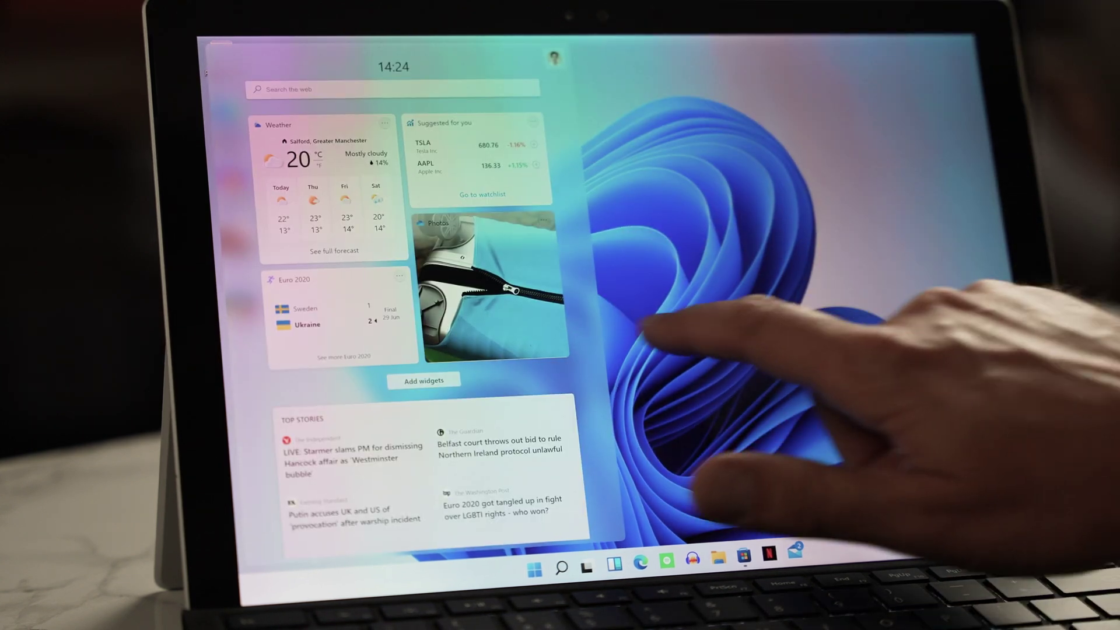
{"action": "left_click", "coordinate": [626, 398]}
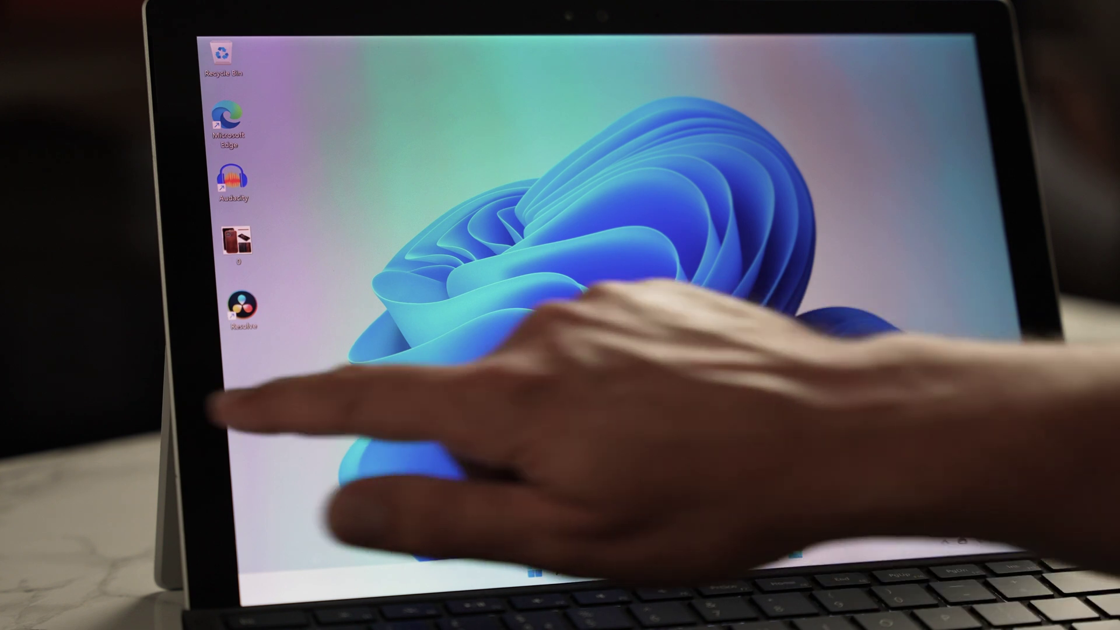
{"action": "left_click_drag", "start_coordinate": [201, 368], "coordinate": [455, 403]}
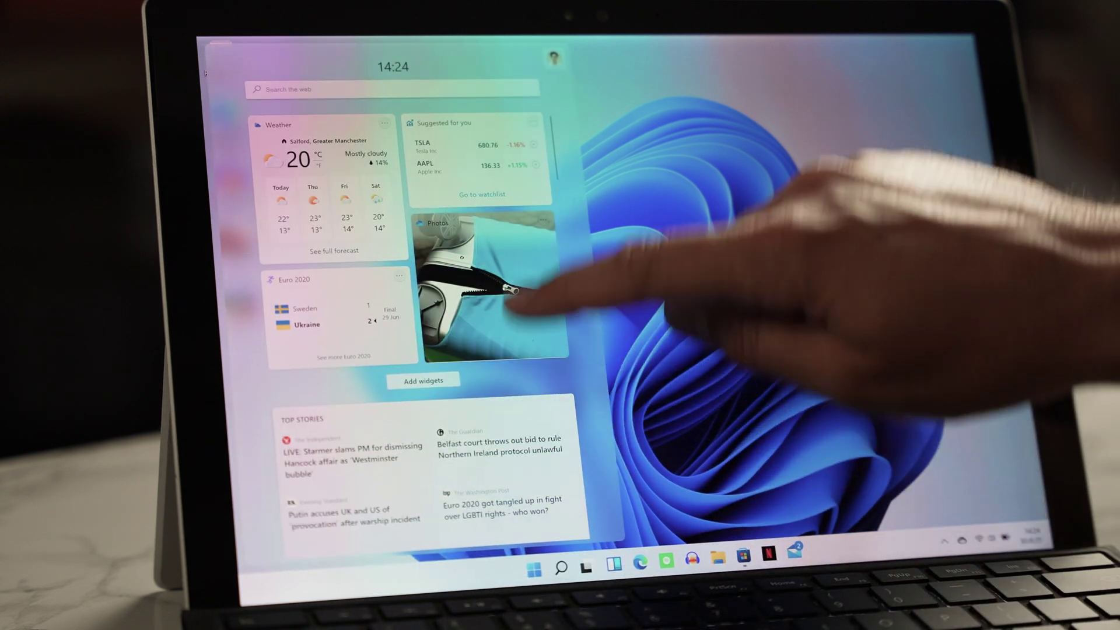
{"action": "scroll", "coordinate": [421, 350], "scroll_direction": "down", "scroll_amount": 5}
{"action": "scroll", "coordinate": [421, 350], "scroll_direction": "down", "scroll_amount": 5}
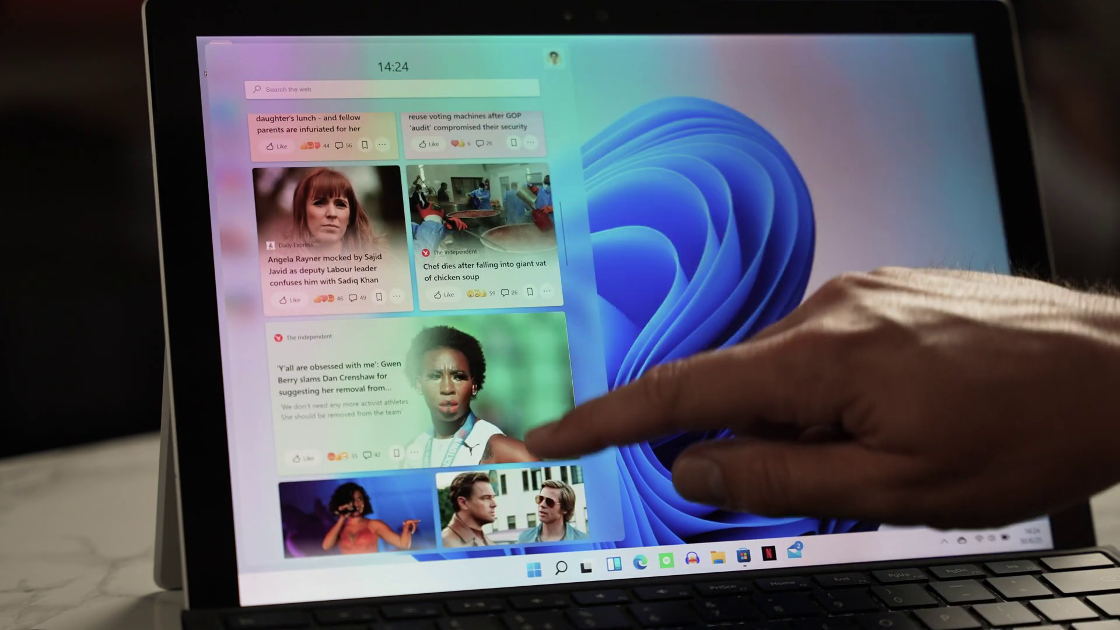
{"action": "scroll", "coordinate": [420, 350], "scroll_direction": "down", "scroll_amount": 5}
{"action": "scroll", "coordinate": [420, 351], "scroll_direction": "up", "scroll_amount": 5}
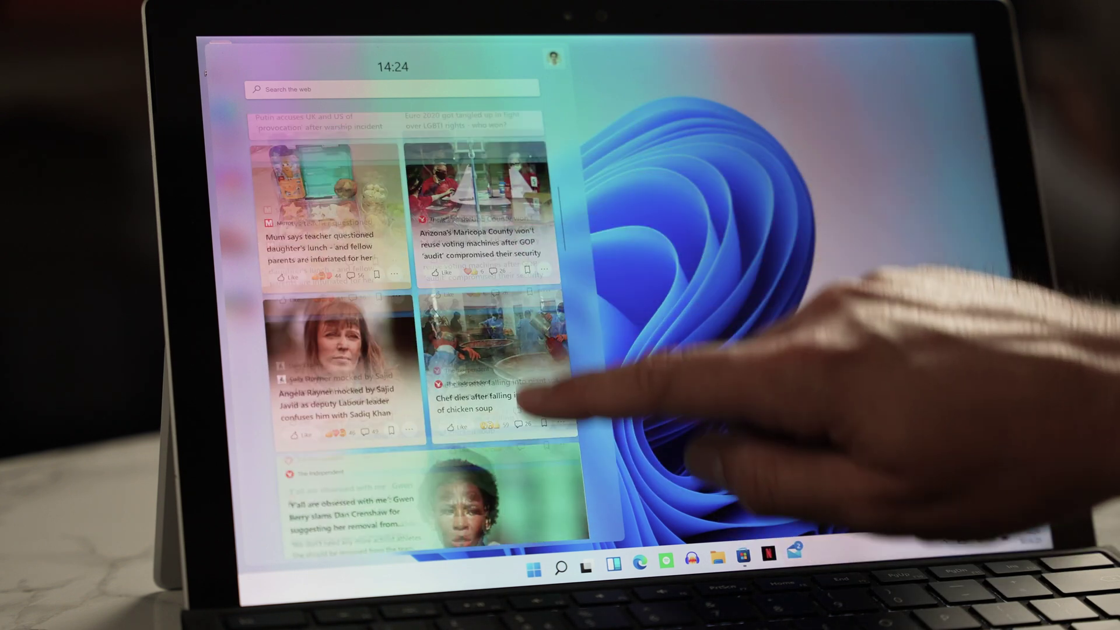
{"action": "scroll", "coordinate": [420, 350], "scroll_direction": "up", "scroll_amount": 10}
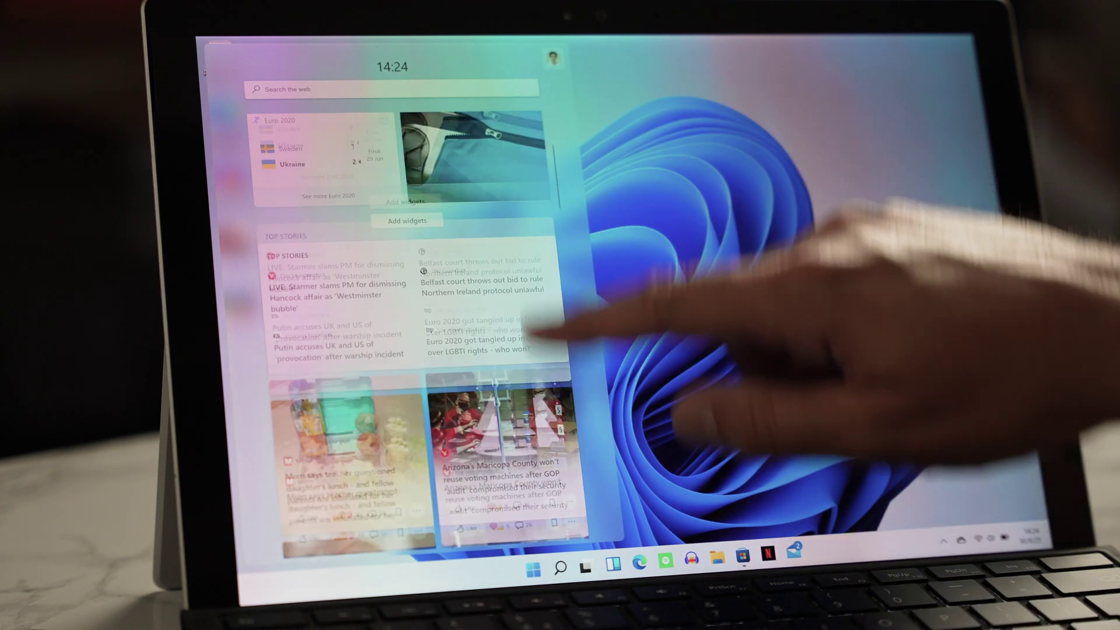
{"action": "key", "text": "super+w"}
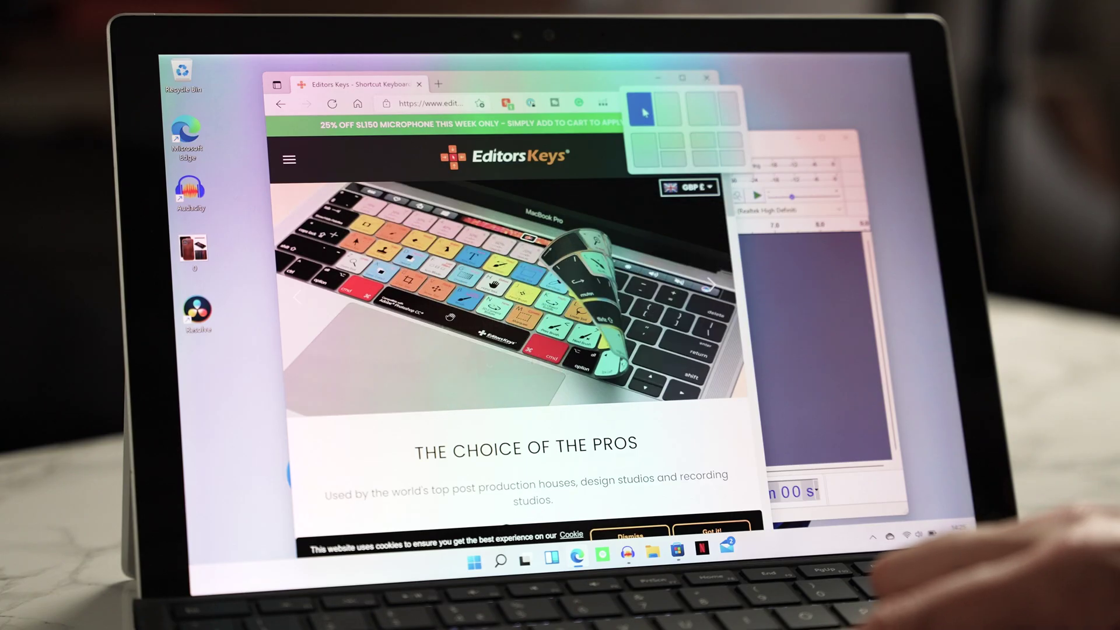
- Snap the browser to the left half and Audacity to the right, then Alt+Tab between windows
{"action": "left_click", "coordinate": [643, 111]}
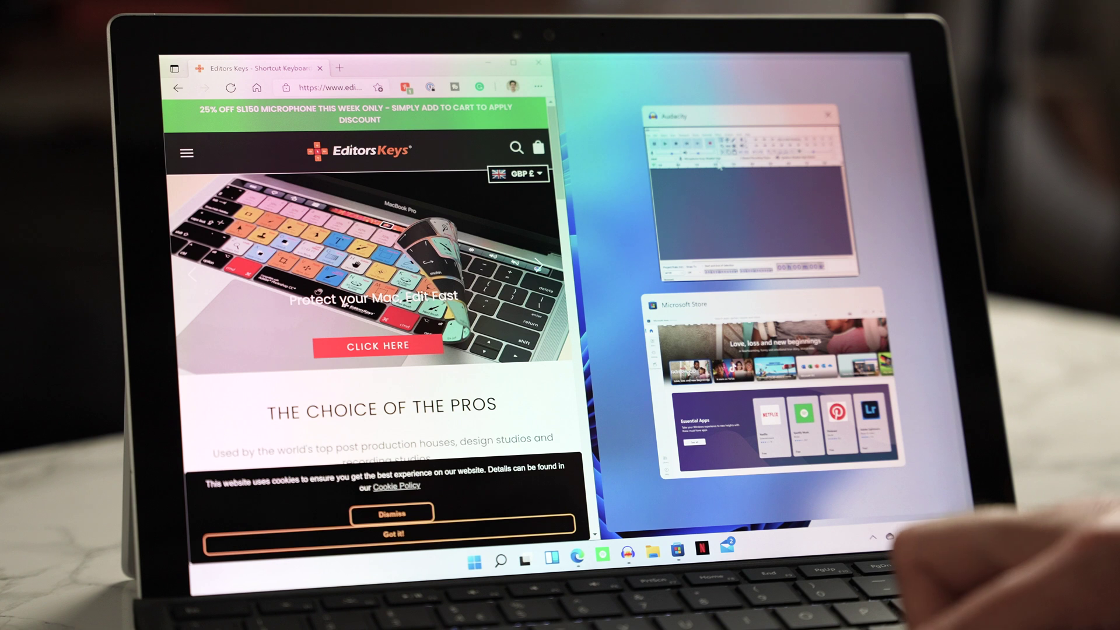
{"action": "left_click", "coordinate": [793, 175]}
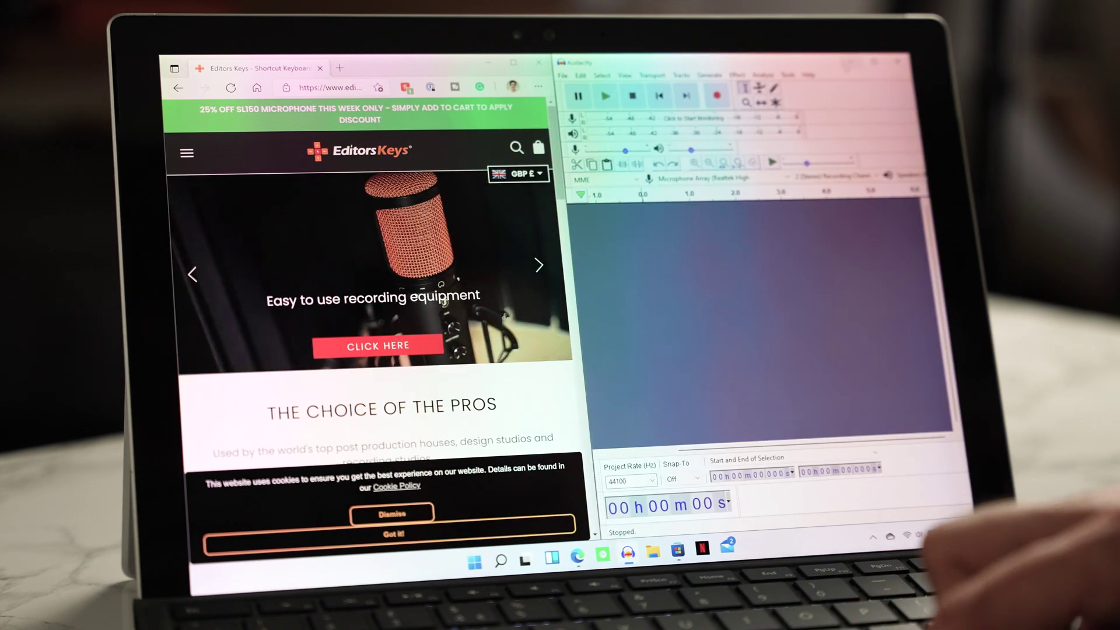
{"action": "key", "text": "super+Down"}
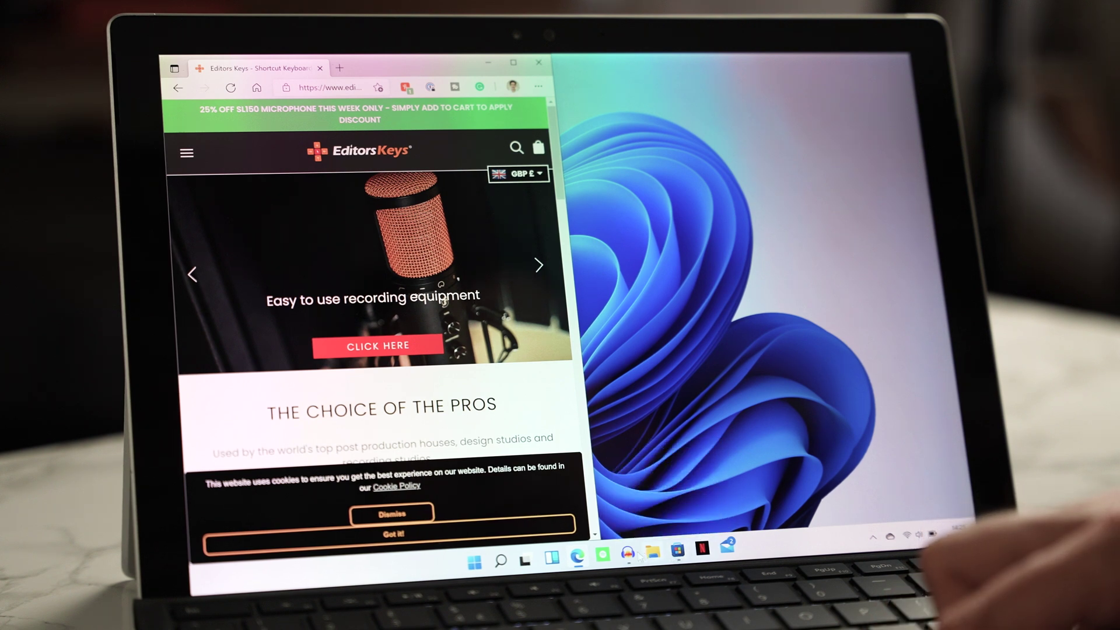
{"action": "key", "text": "super+Up"}
{"action": "key", "text": "alt+Tab"}
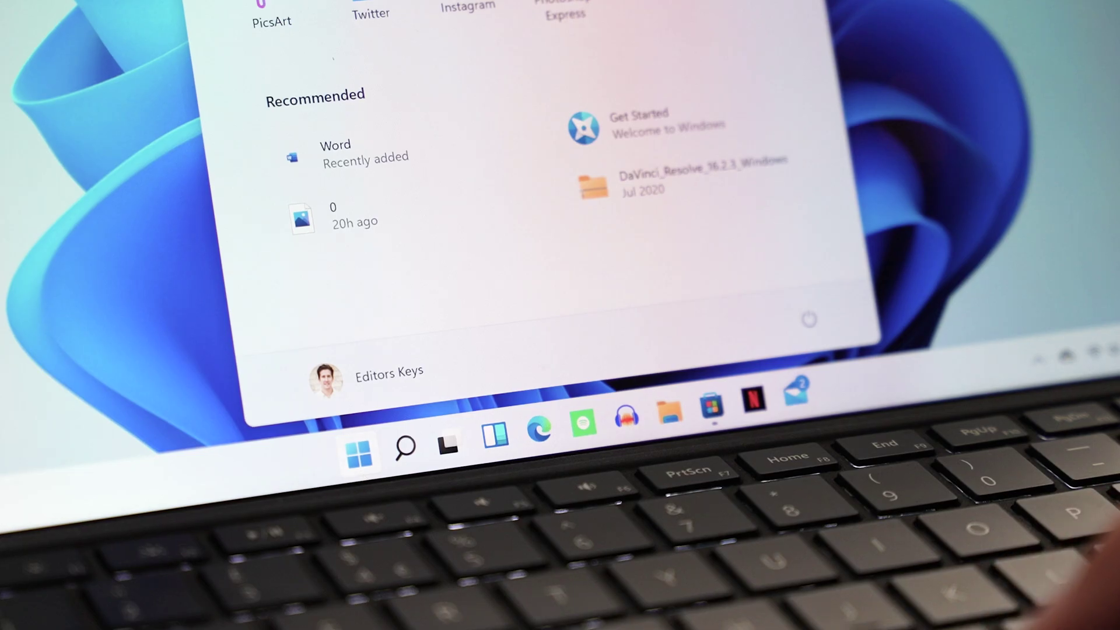
- Show the full alphabetical All apps list in Start
{"action": "left_click", "coordinate": [771, 94]}
{"action": "scroll", "coordinate": [526, 193], "scroll_direction": "down", "scroll_amount": 2}
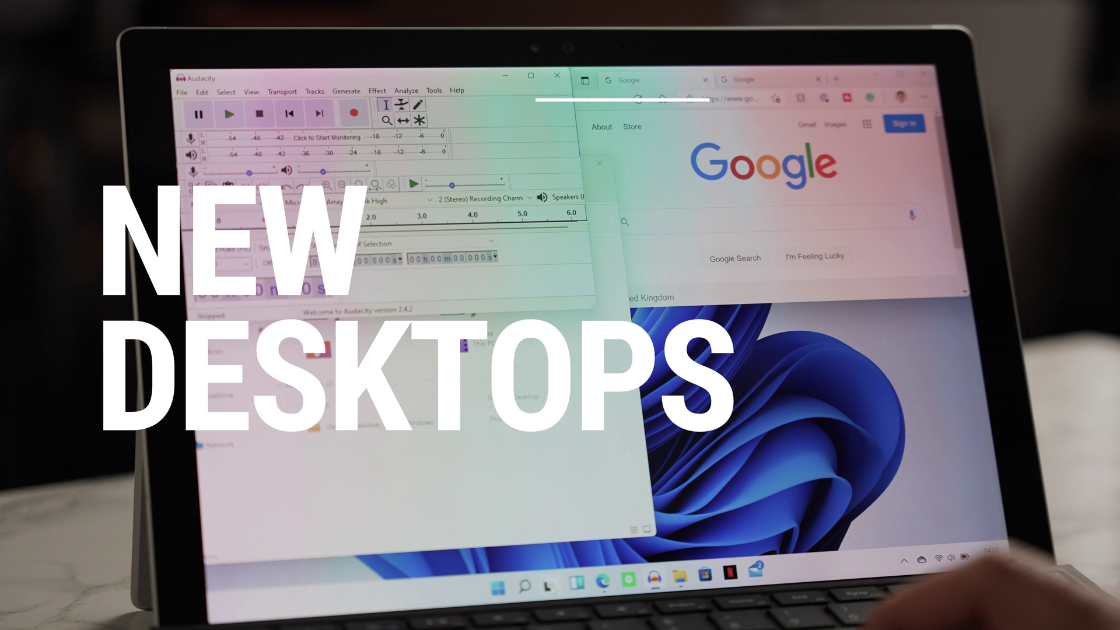
- Move Audacity onto a new Desktop 2 in Task View and switch between the two desktops
{"action": "key", "text": "super+Tab"}
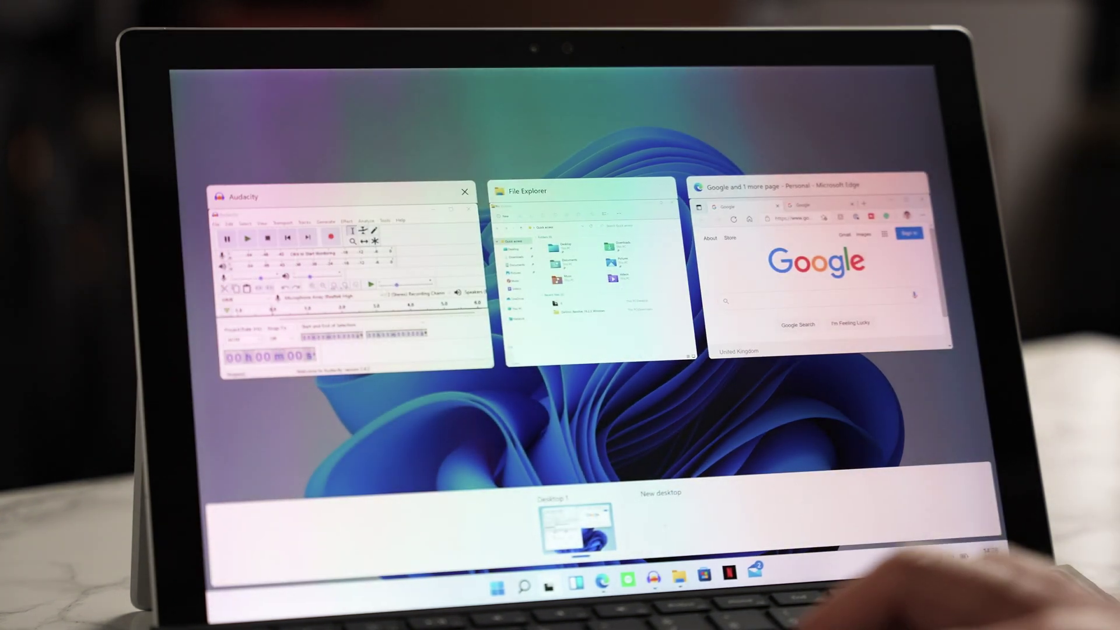
{"action": "mouse_move", "coordinate": [351, 255]}
{"action": "left_mouse_down"}
{"action": "mouse_move", "coordinate": [682, 491]}
{"action": "mouse_move", "coordinate": [652, 525]}
{"action": "left_mouse_up"}
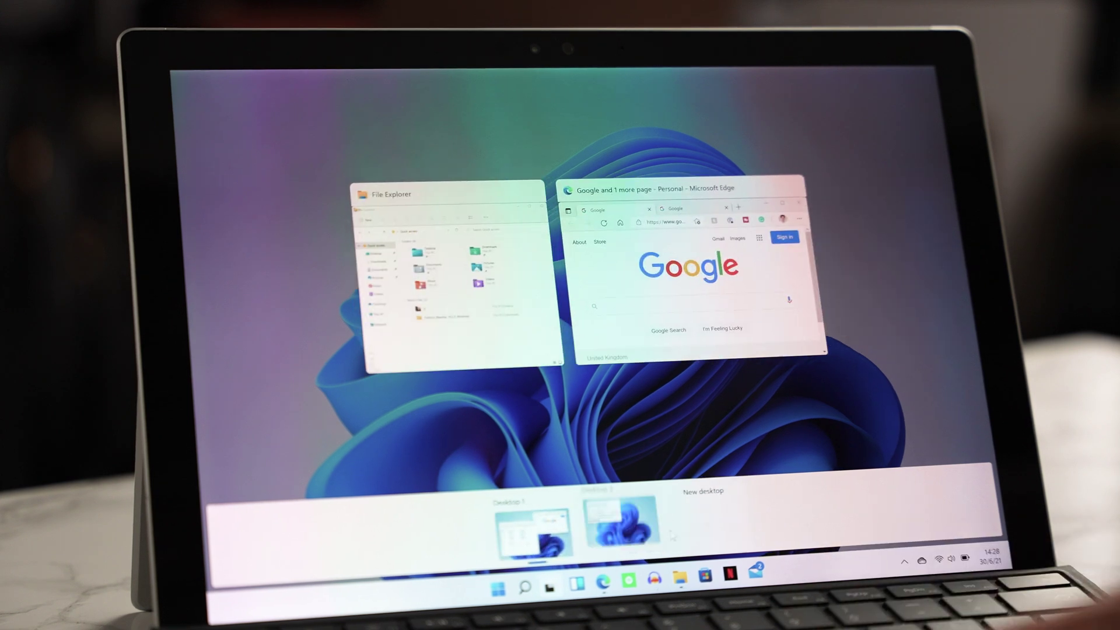
{"action": "left_click", "coordinate": [649, 536]}
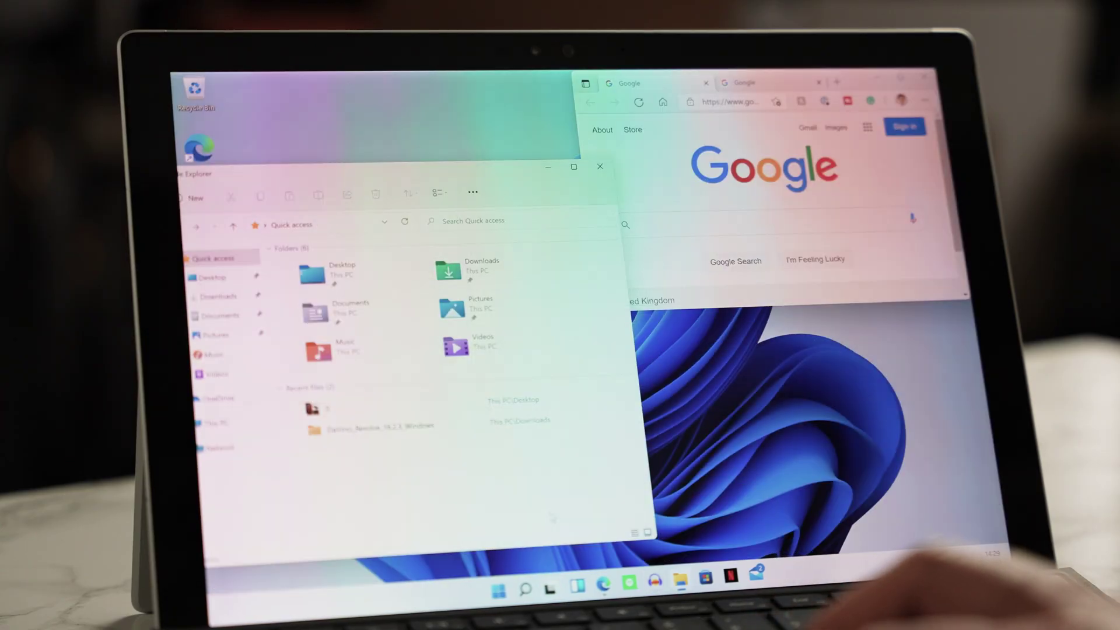
{"action": "key", "text": "super+Tab"}
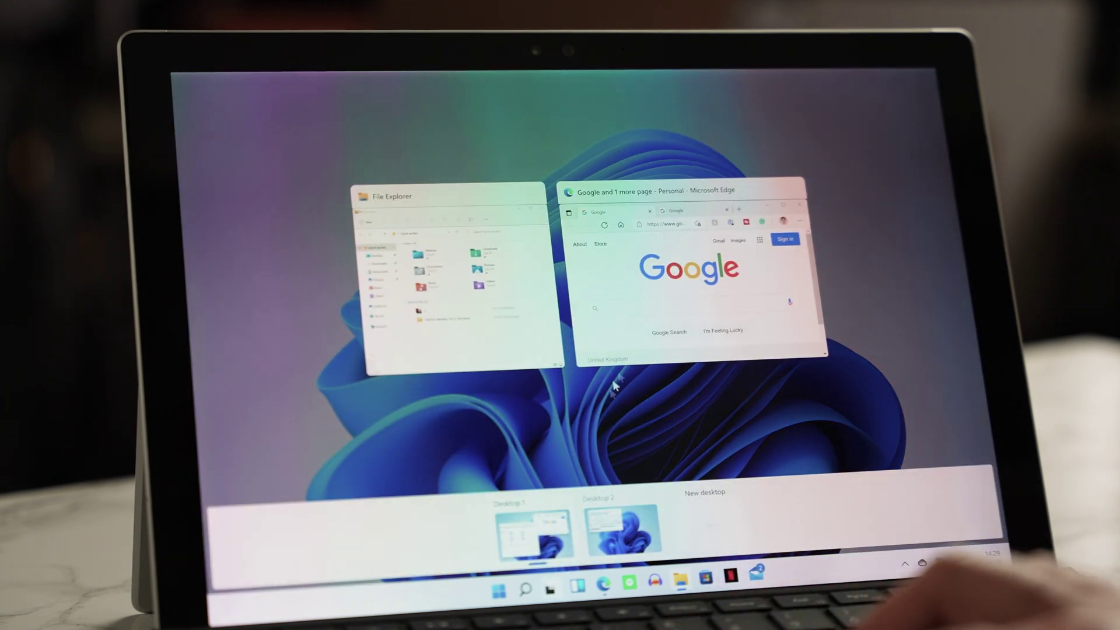
{"action": "left_click", "coordinate": [622, 531]}
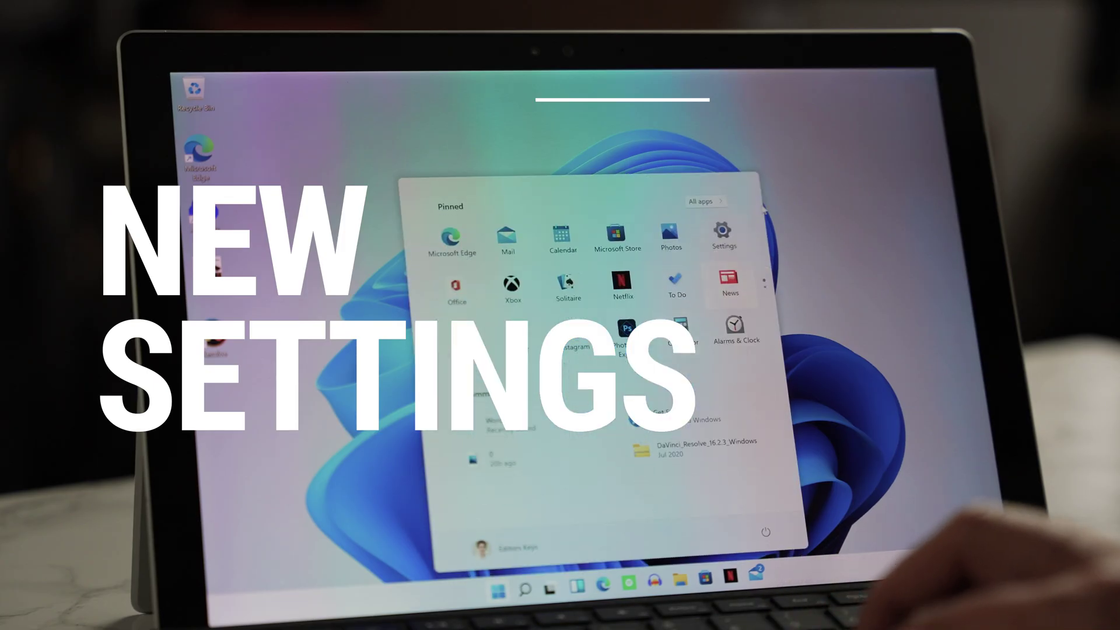
- Launch the Settings app from the Start menu
{"action": "left_click", "coordinate": [724, 235]}
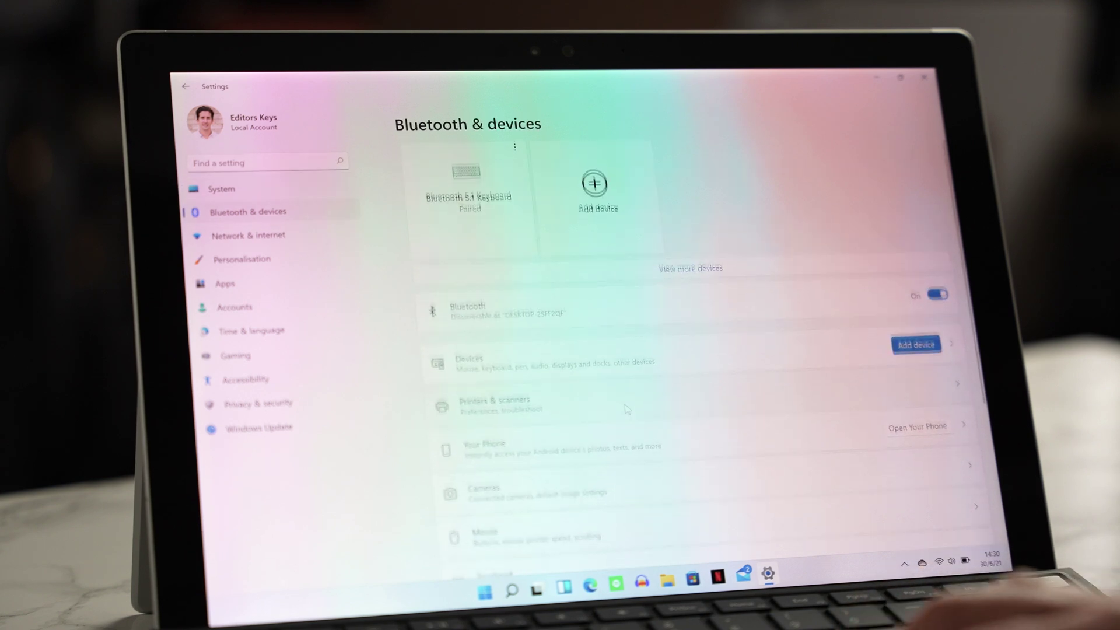
{"action": "scroll", "coordinate": [621, 456], "scroll_direction": "down", "scroll_amount": 3}
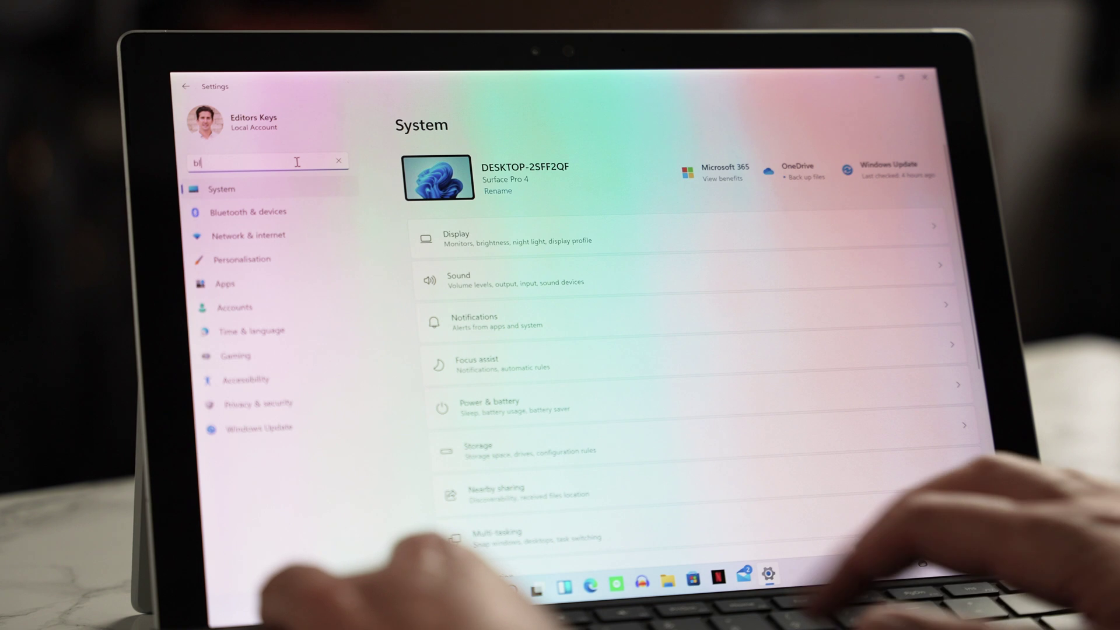
{"action": "type", "text": "bluetooth"}
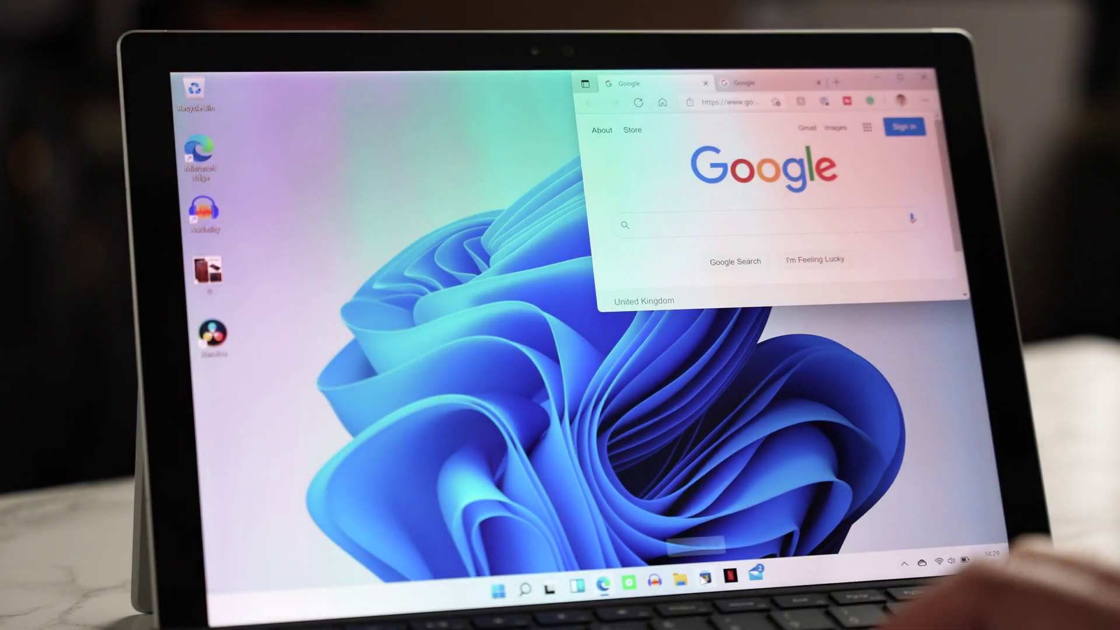
- Open Microsoft Store maximized and visit its Apps and Entertainment pages
{"action": "left_click", "coordinate": [706, 577]}
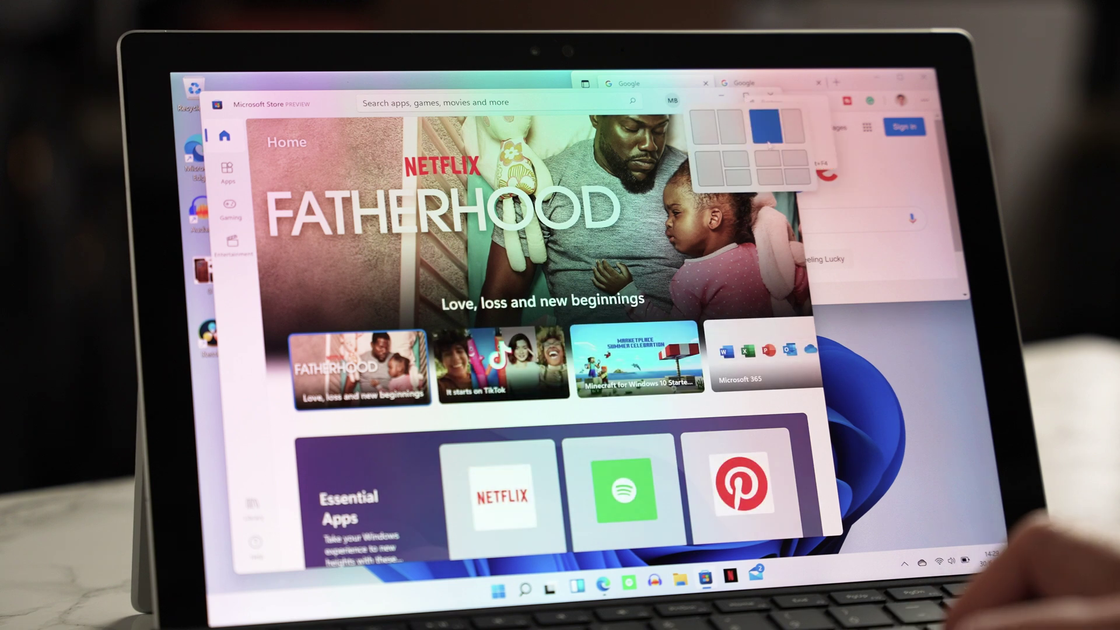
{"action": "left_click", "coordinate": [778, 150]}
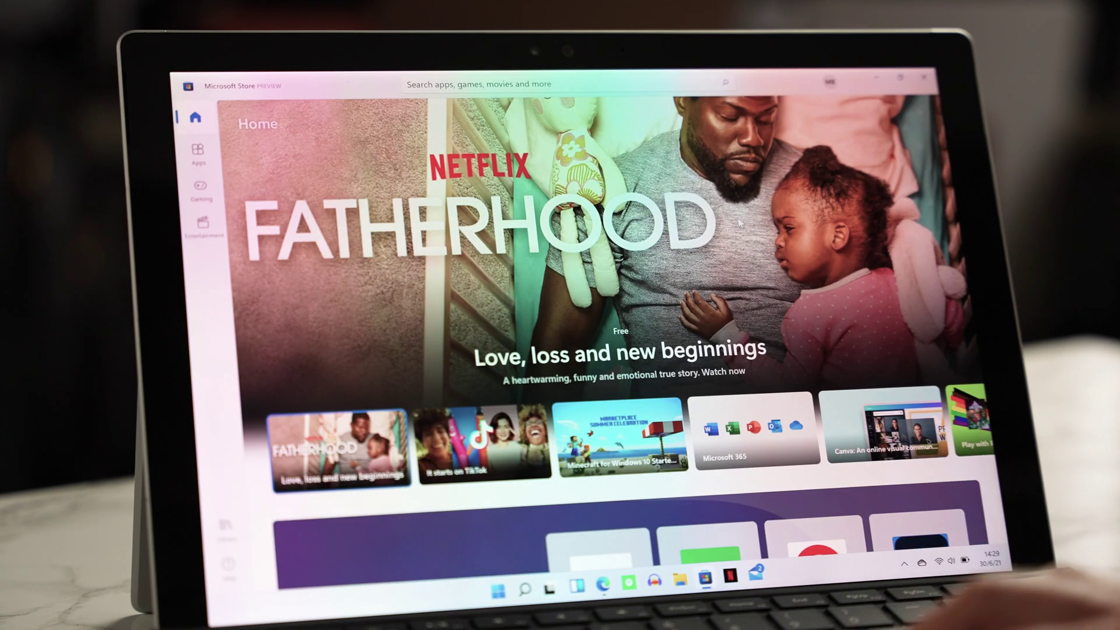
{"action": "scroll", "coordinate": [740, 224], "scroll_direction": "down", "scroll_amount": 8}
{"action": "scroll", "coordinate": [740, 225], "scroll_direction": "down", "scroll_amount": 3}
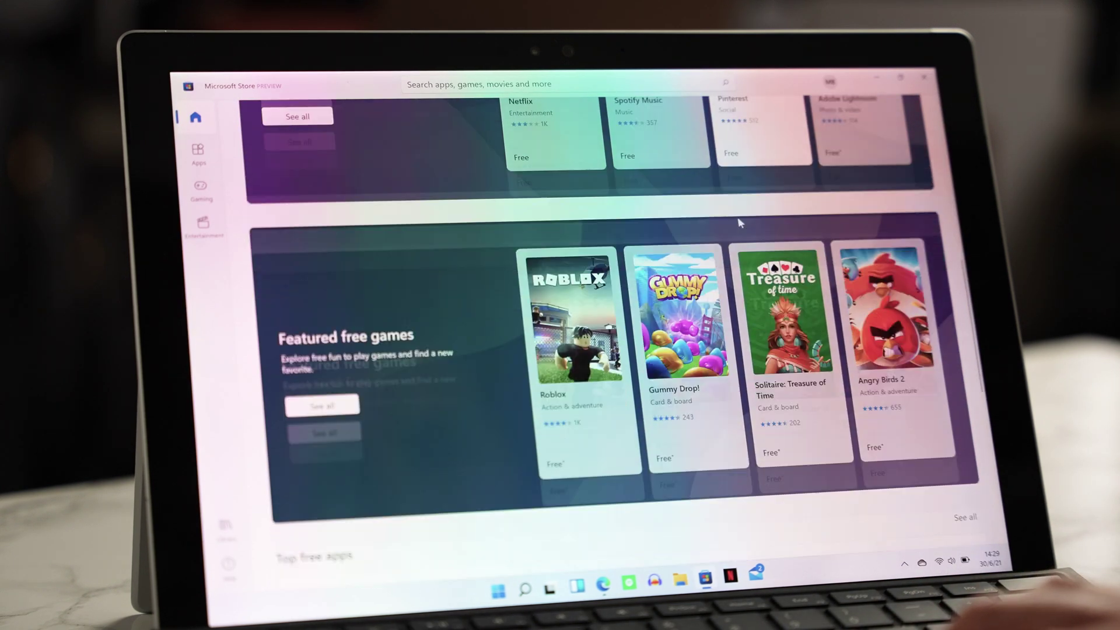
{"action": "scroll", "coordinate": [740, 225], "scroll_direction": "up", "scroll_amount": 3}
{"action": "scroll", "coordinate": [740, 224], "scroll_direction": "down", "scroll_amount": 8}
{"action": "scroll", "coordinate": [740, 224], "scroll_direction": "down", "scroll_amount": 3}
{"action": "scroll", "coordinate": [740, 224], "scroll_direction": "down", "scroll_amount": 3}
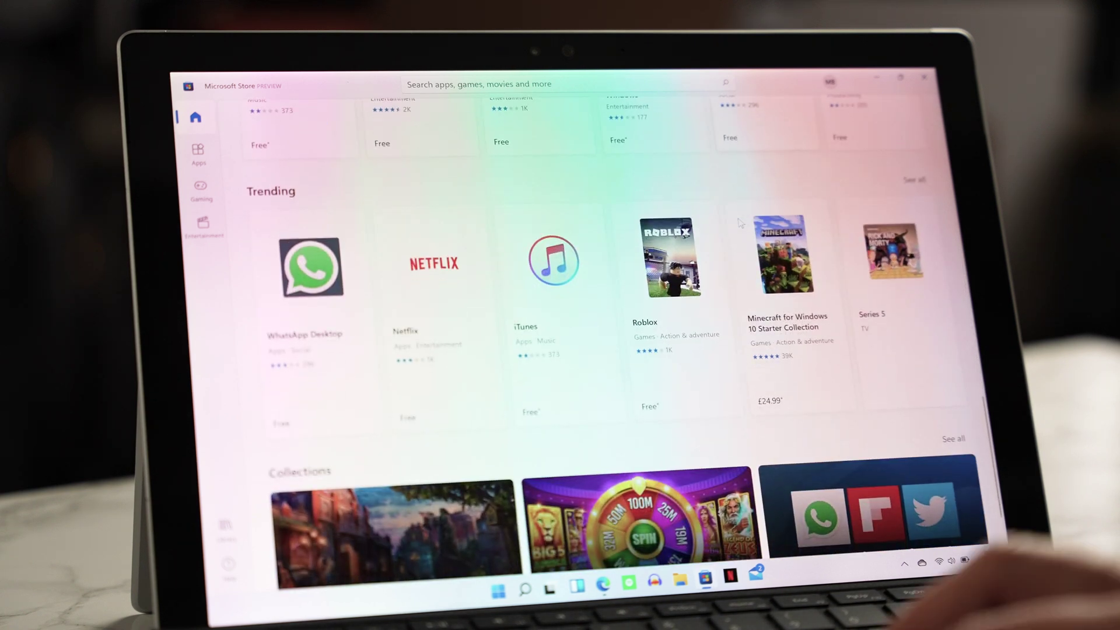
{"action": "scroll", "coordinate": [740, 225], "scroll_direction": "up", "scroll_amount": 5}
{"action": "scroll", "coordinate": [740, 224], "scroll_direction": "up", "scroll_amount": 6}
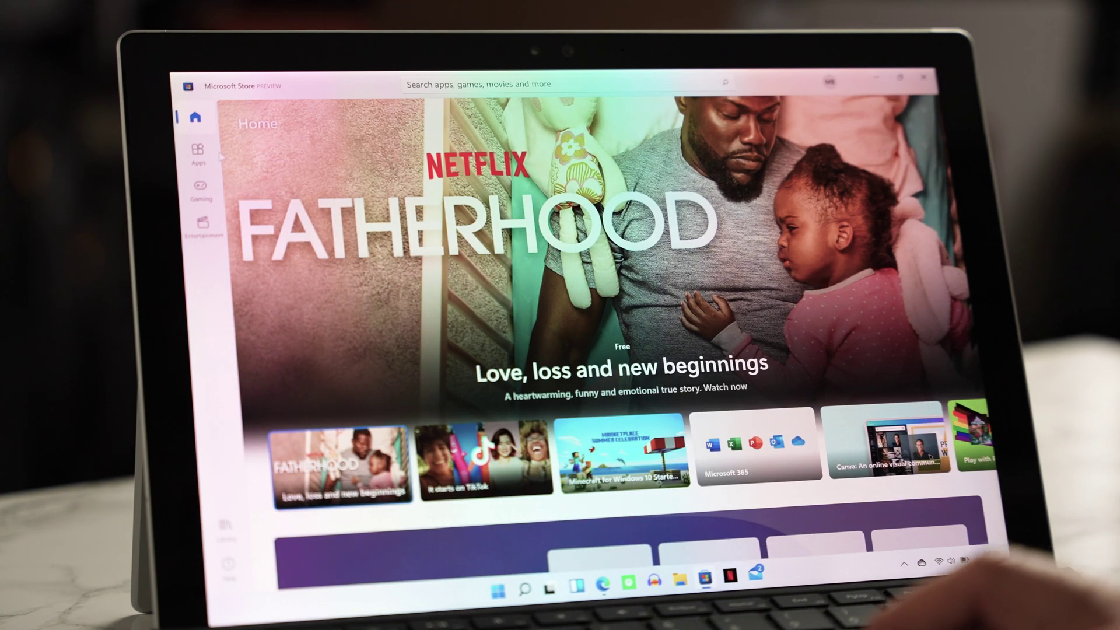
{"action": "left_click", "coordinate": [198, 152]}
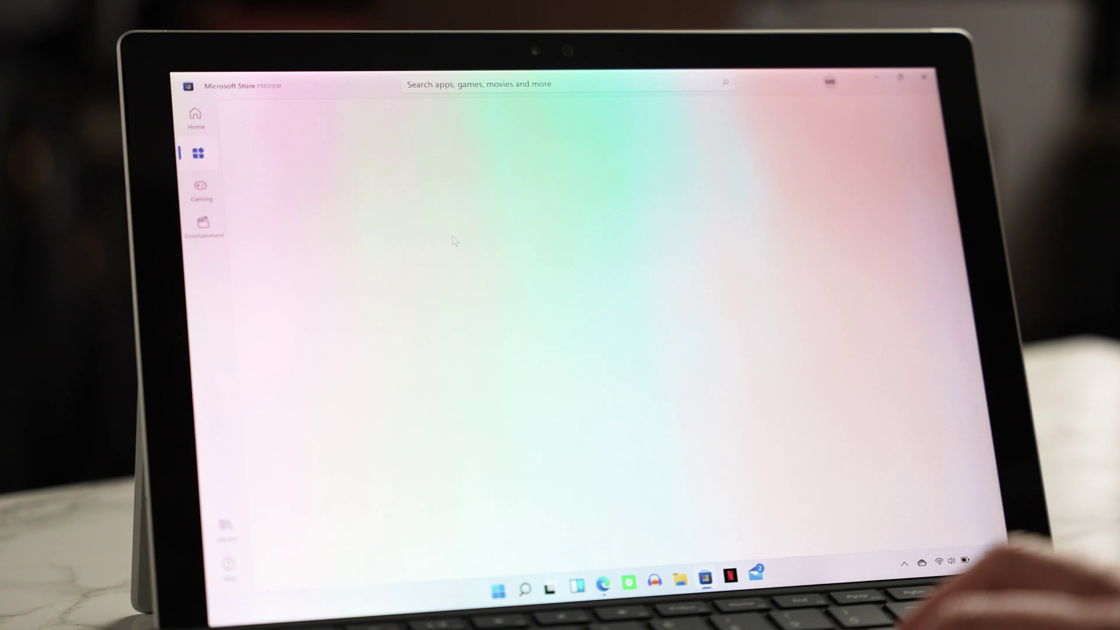
{"action": "scroll", "coordinate": [622, 299], "scroll_direction": "down", "scroll_amount": 5}
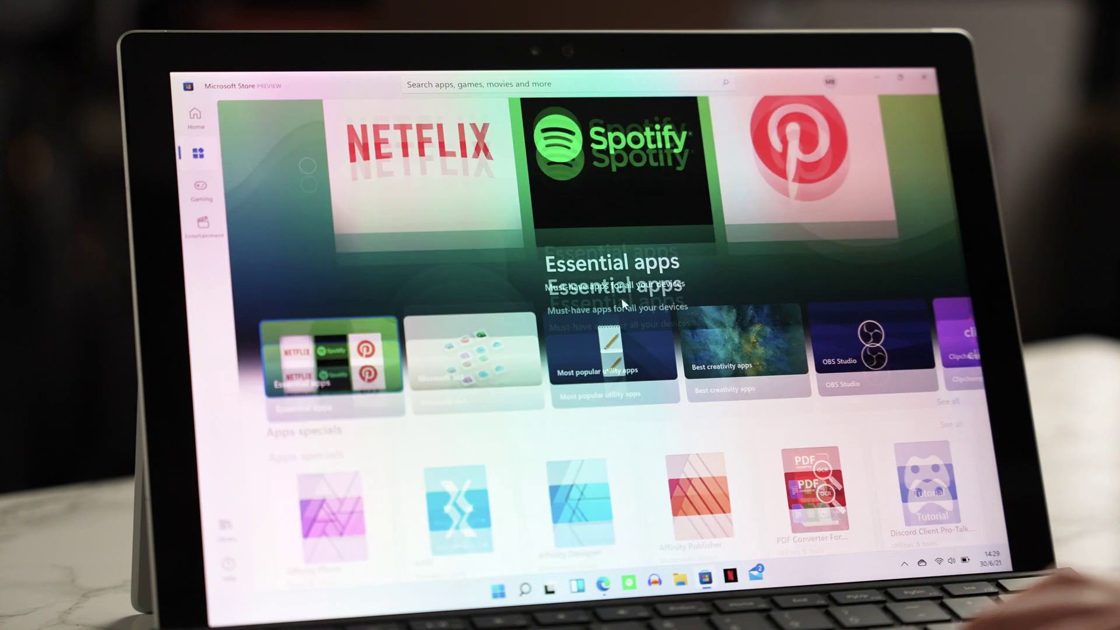
{"action": "scroll", "coordinate": [622, 299], "scroll_direction": "down", "scroll_amount": 5}
{"action": "scroll", "coordinate": [624, 303], "scroll_direction": "down", "scroll_amount": 5}
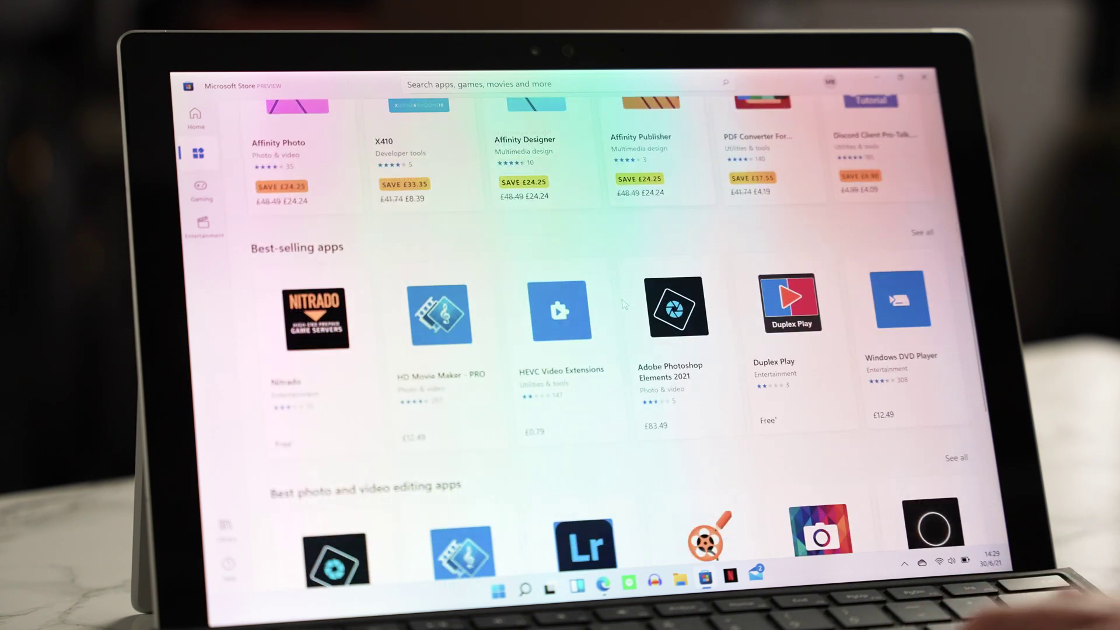
{"action": "scroll", "coordinate": [625, 304], "scroll_direction": "down", "scroll_amount": 3}
{"action": "scroll", "coordinate": [623, 304], "scroll_direction": "up", "scroll_amount": 3}
{"action": "scroll", "coordinate": [624, 304], "scroll_direction": "up", "scroll_amount": 8}
{"action": "scroll", "coordinate": [624, 304], "scroll_direction": "up", "scroll_amount": 2}
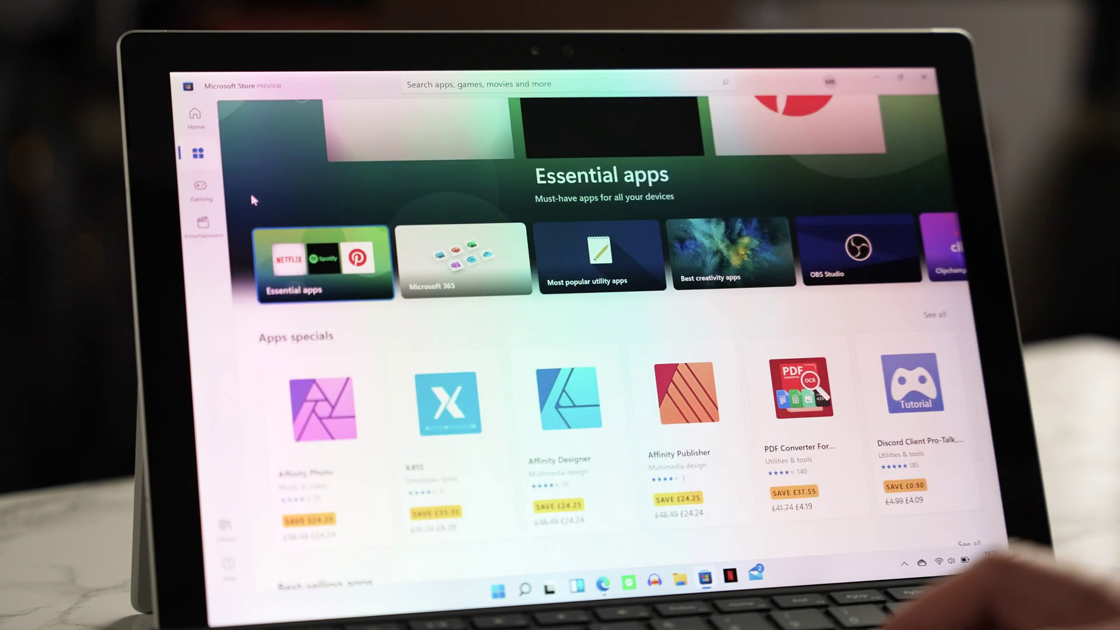
{"action": "left_click", "coordinate": [203, 224]}
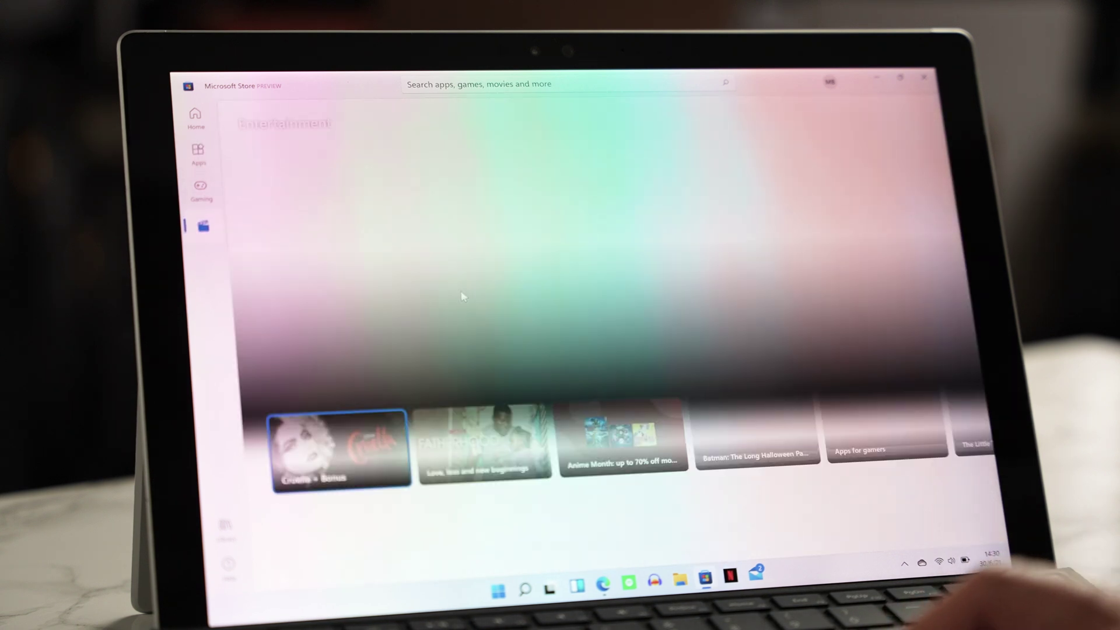
{"action": "scroll", "coordinate": [591, 309], "scroll_direction": "down", "scroll_amount": 3}
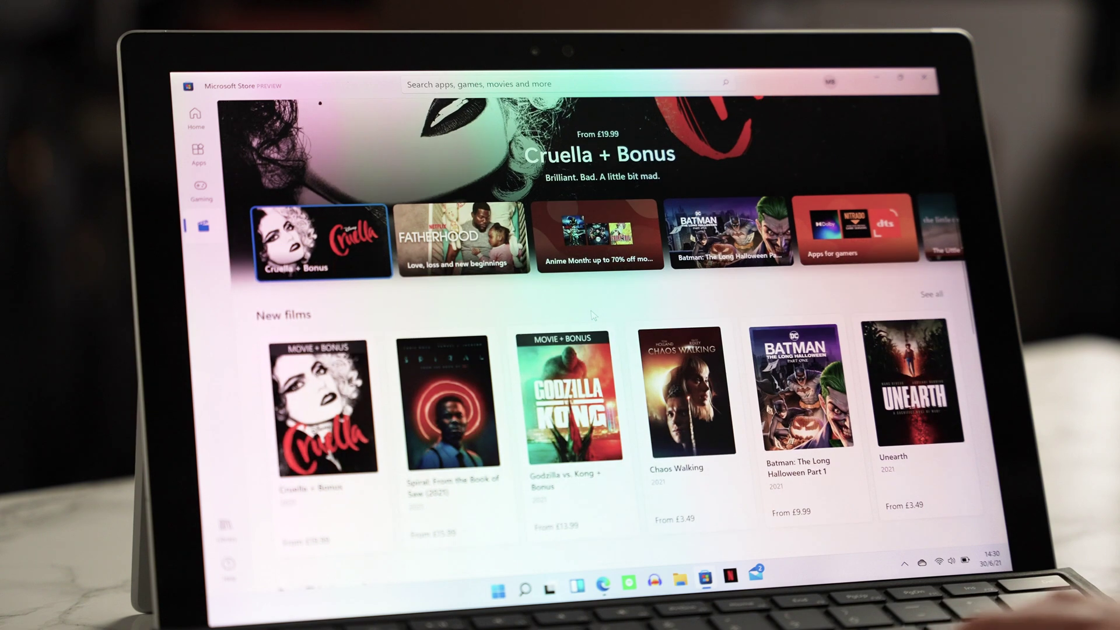
{"action": "scroll", "coordinate": [590, 309], "scroll_direction": "down", "scroll_amount": 3}
{"action": "scroll", "coordinate": [591, 309], "scroll_direction": "down", "scroll_amount": 3}
{"action": "scroll", "coordinate": [592, 313], "scroll_direction": "down", "scroll_amount": 5}
{"action": "scroll", "coordinate": [592, 314], "scroll_direction": "down", "scroll_amount": 2}
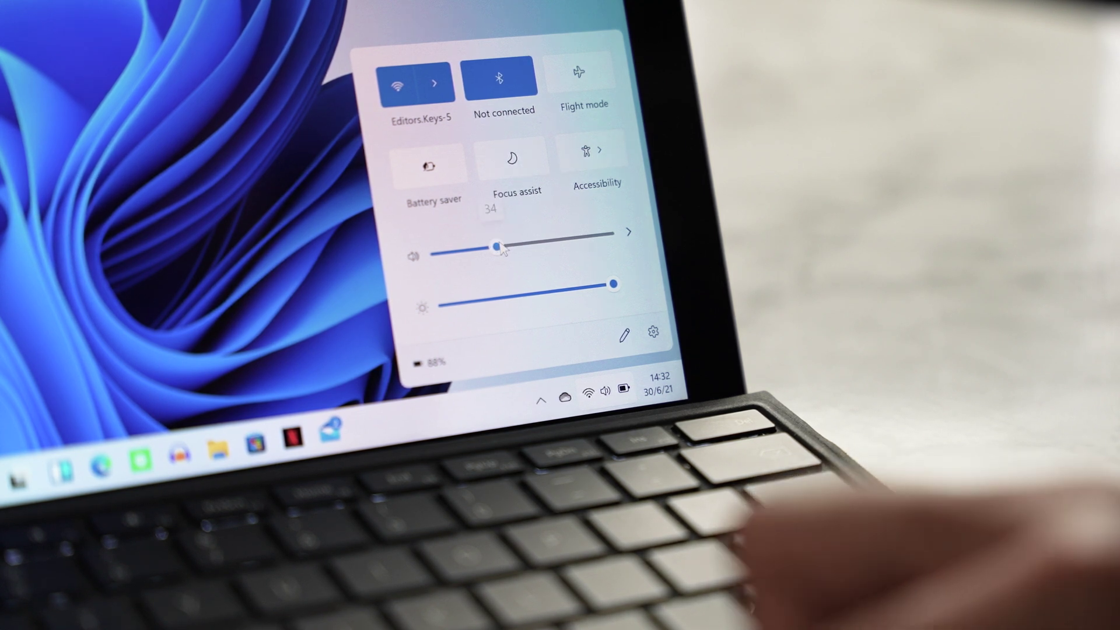
- Drag the Quick Settings volume slider down from 34 toward 24
{"action": "left_click_drag", "start_coordinate": [498, 247], "coordinate": [480, 248]}
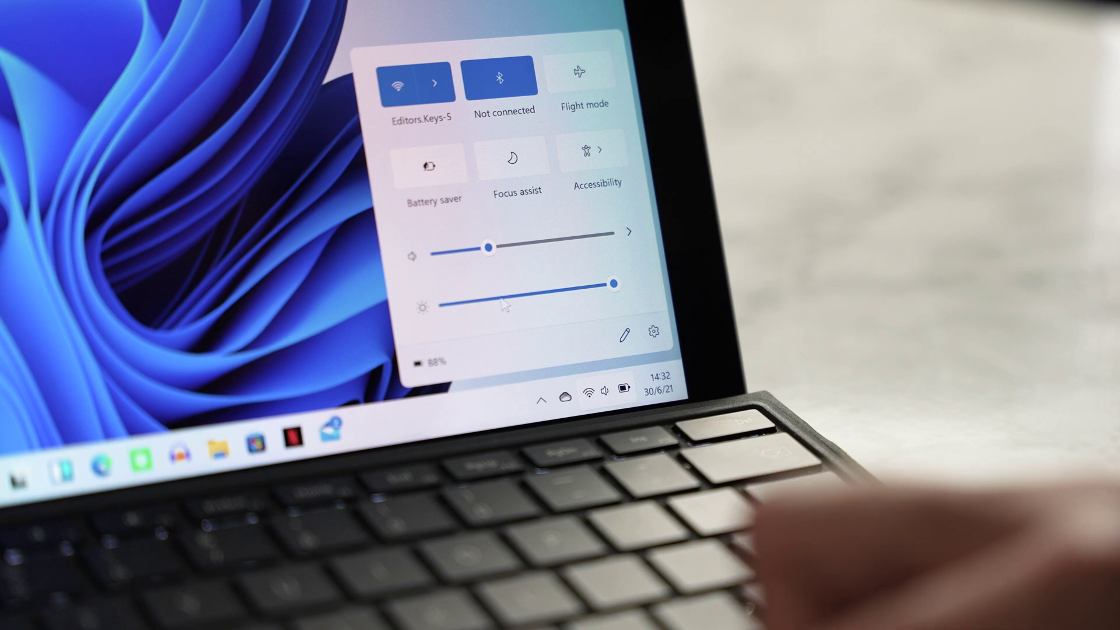